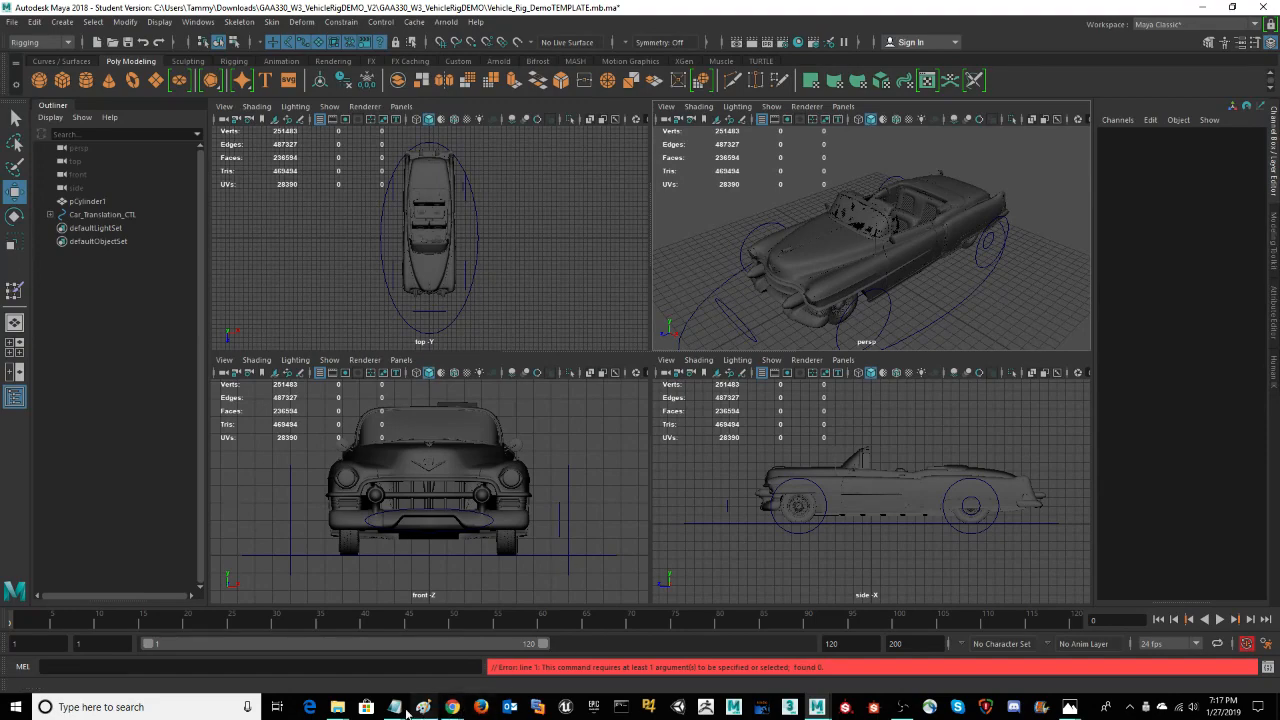
Step: Read the model citation in the Read Me note in Notepad and minimize the note
mouse_move(395, 708)
mouse_move(392, 683)
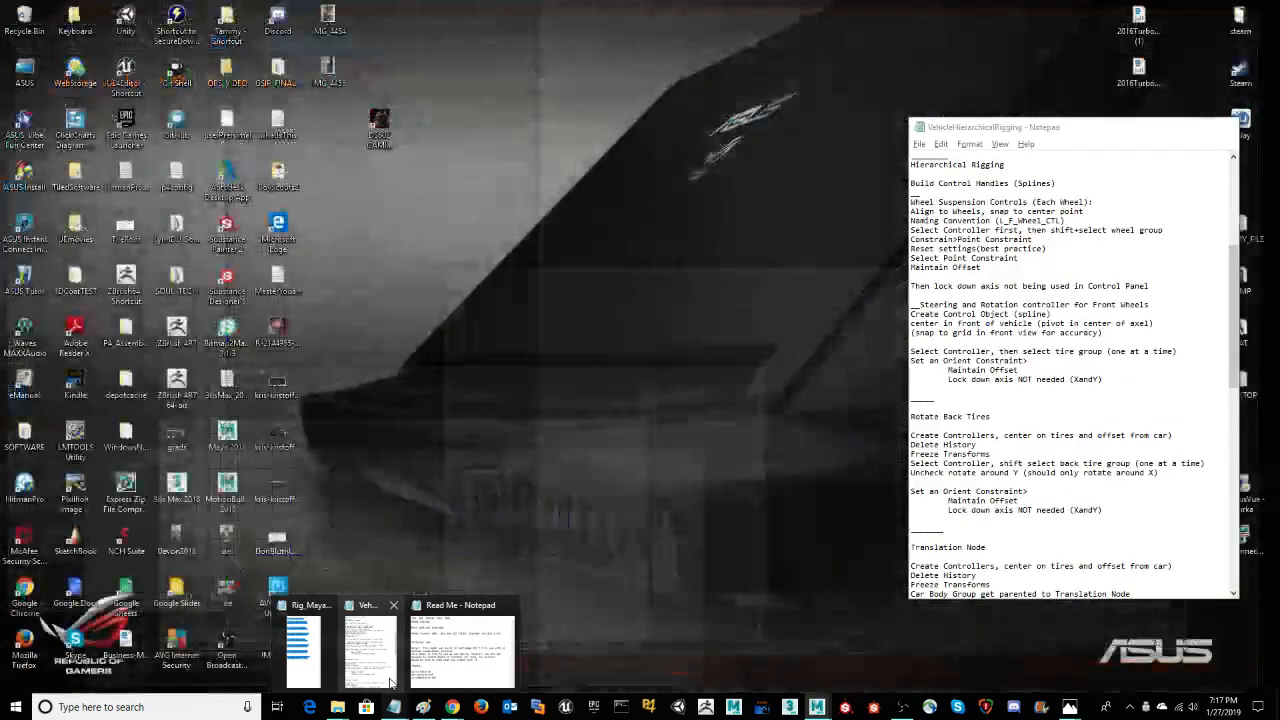
click(460, 645)
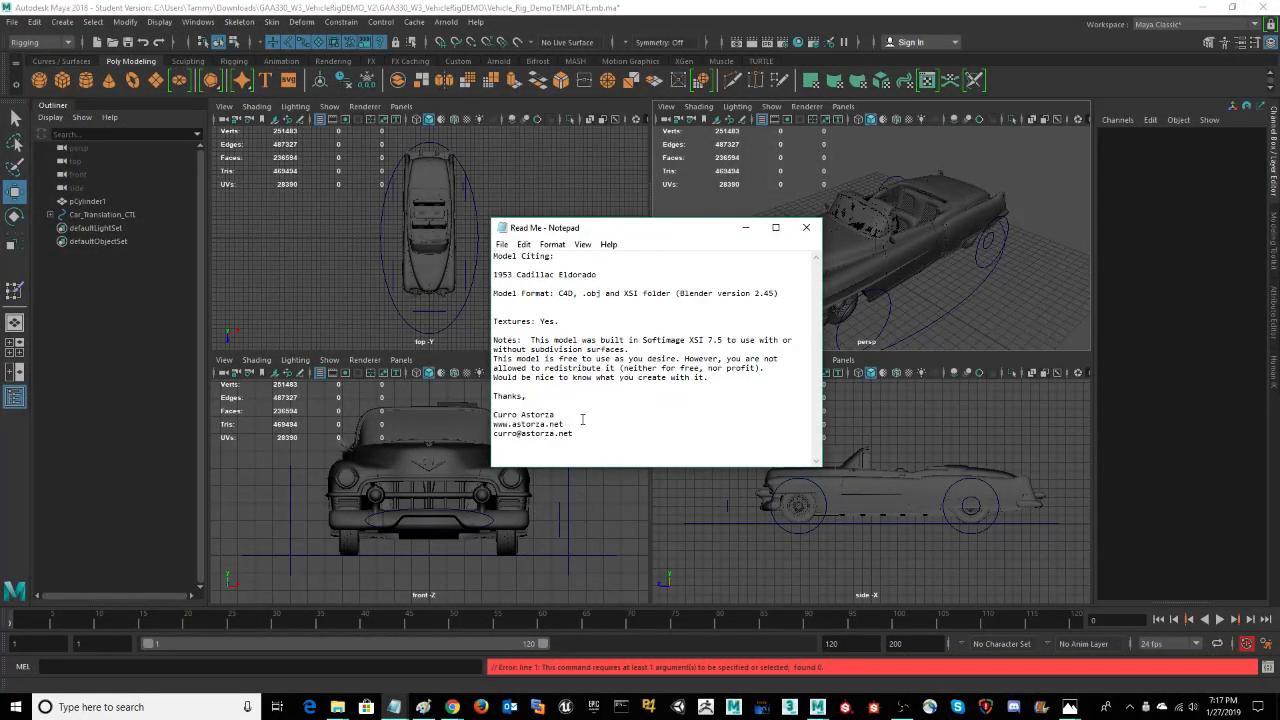
click(745, 229)
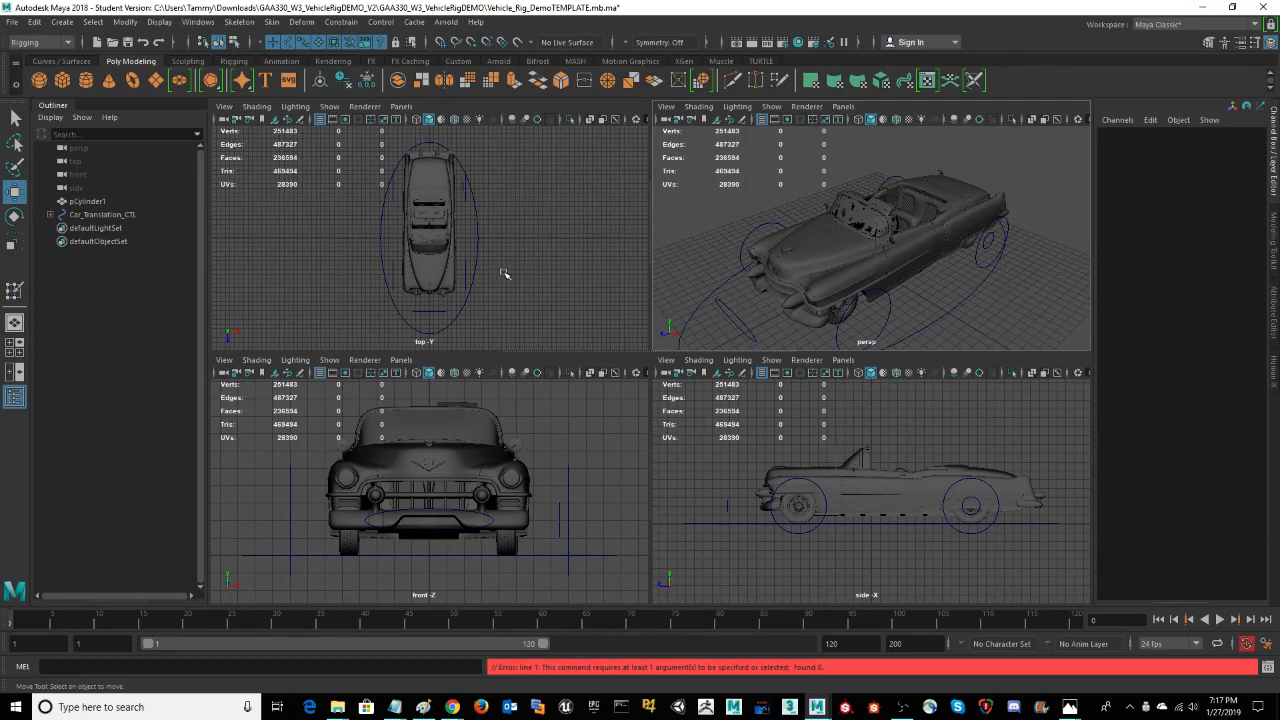
Step: Expand Car_Translation_CTL and review the Group options with the car body and left door selected, leaving the parts ungrouped
click(51, 215)
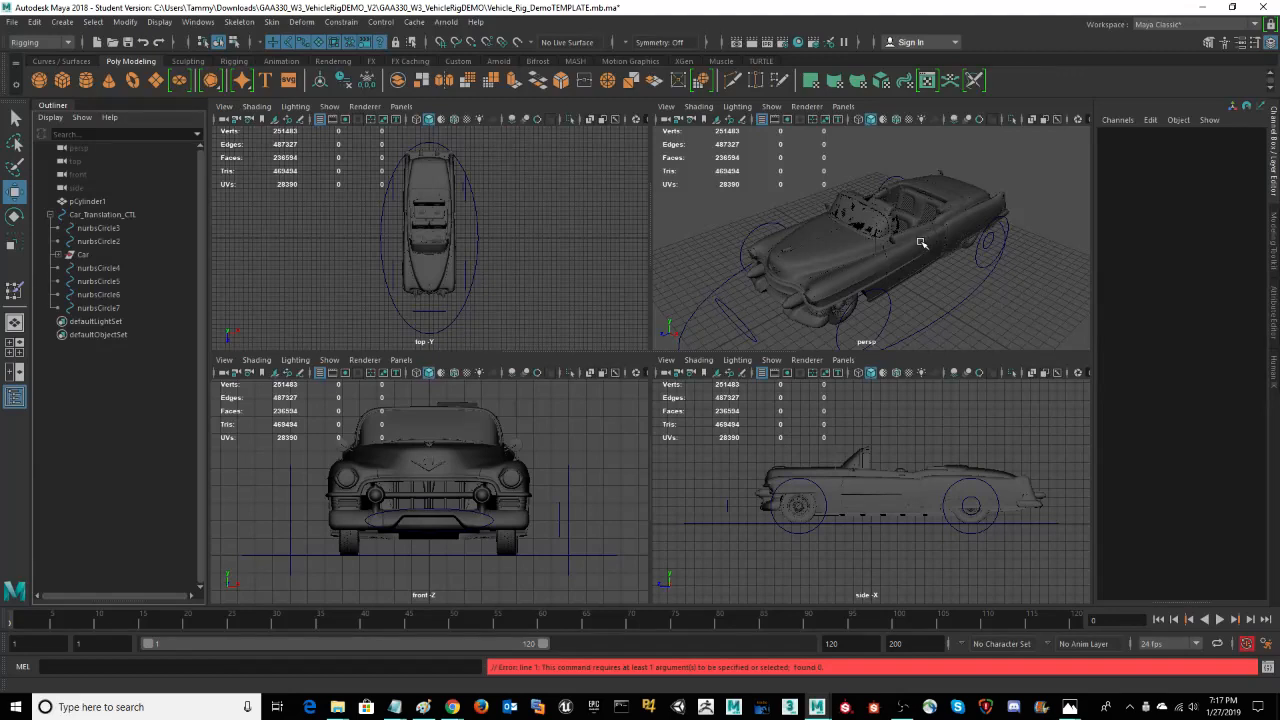
click(830, 264)
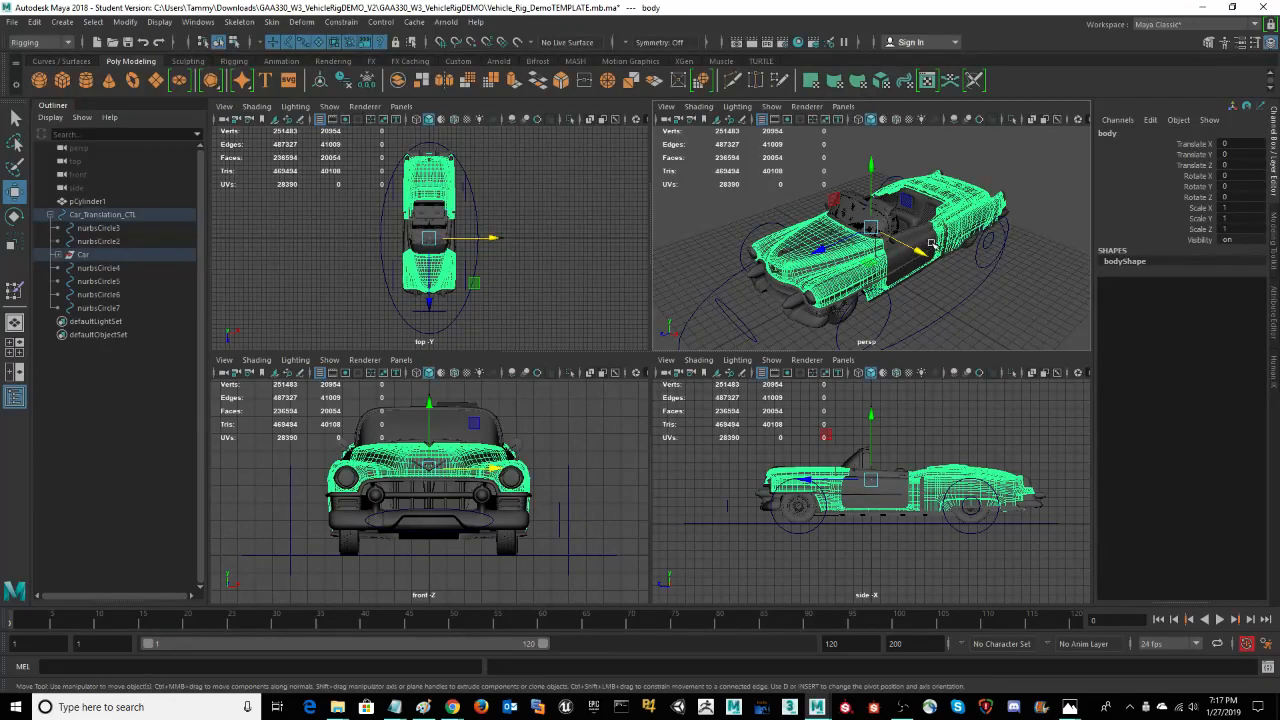
click(905, 248)
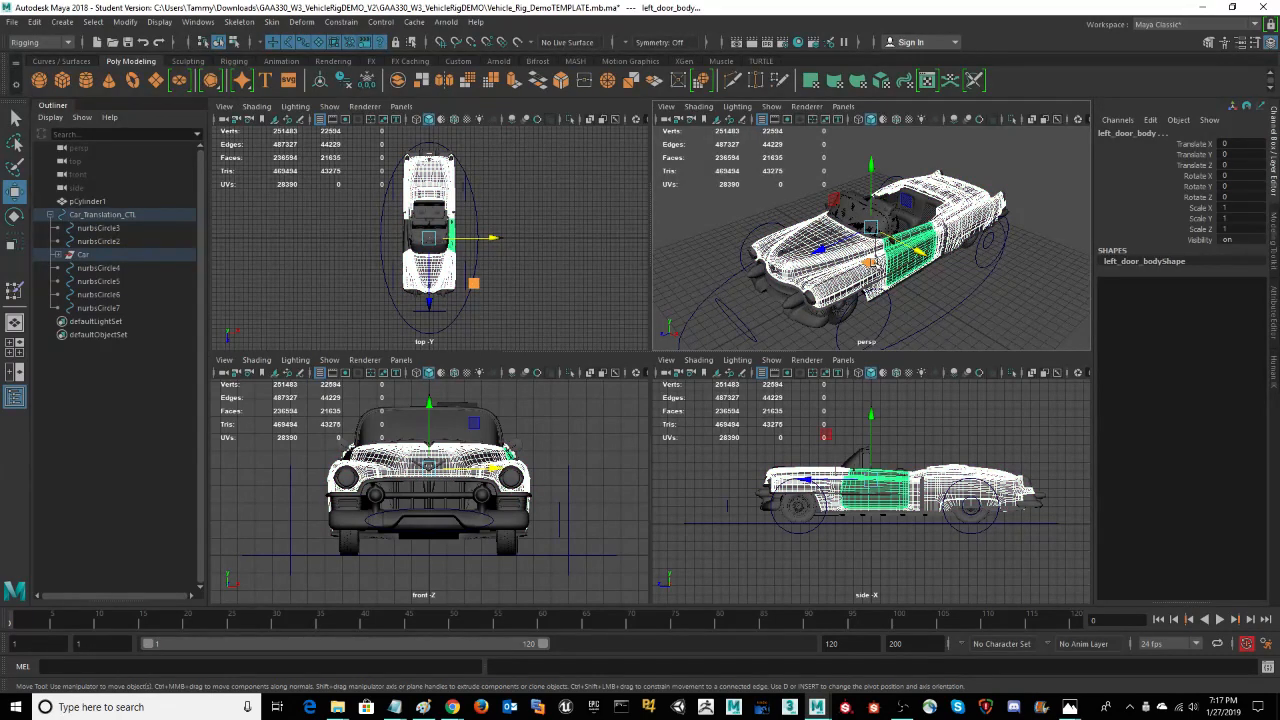
click(35, 21)
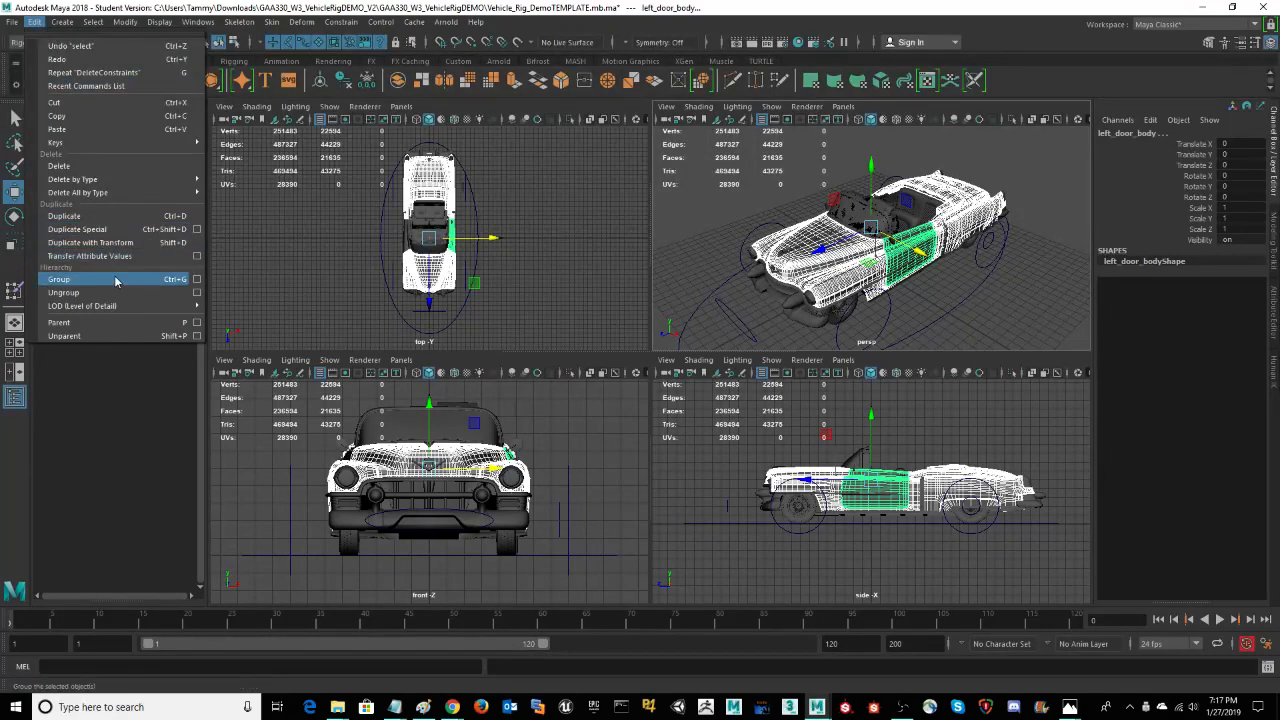
click(197, 284)
drag(298, 333, 446, 258)
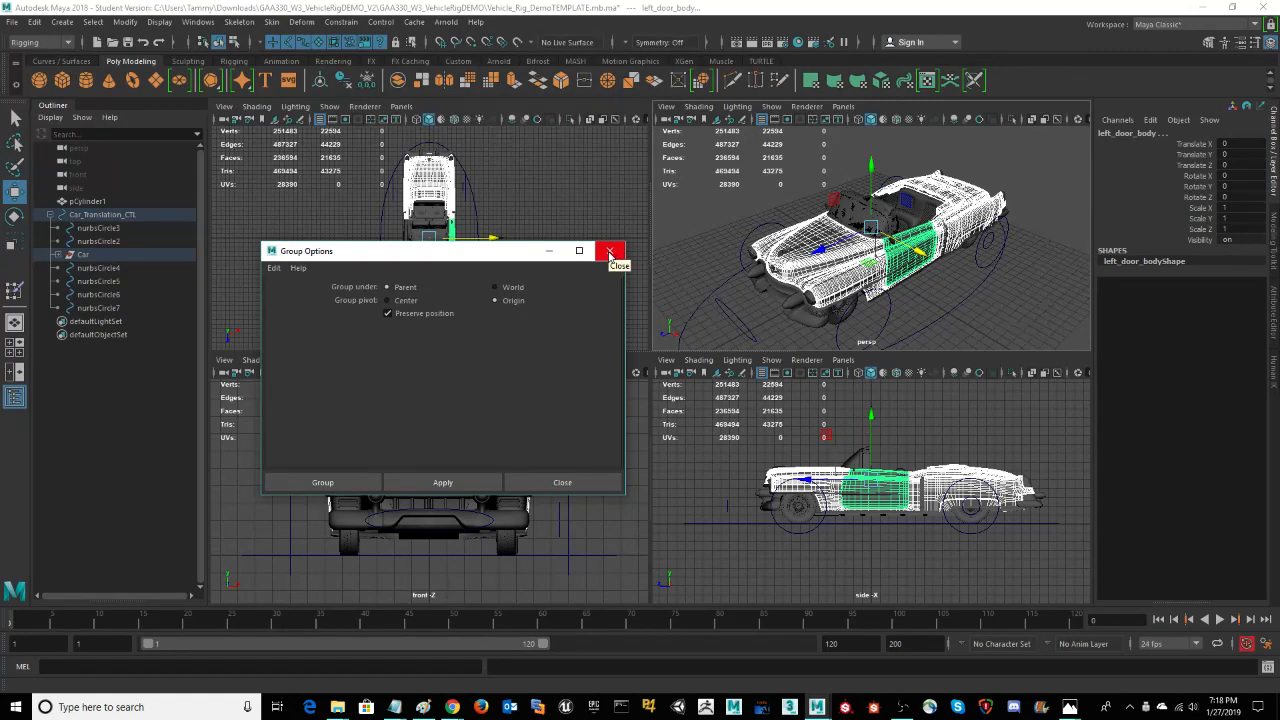
click(609, 254)
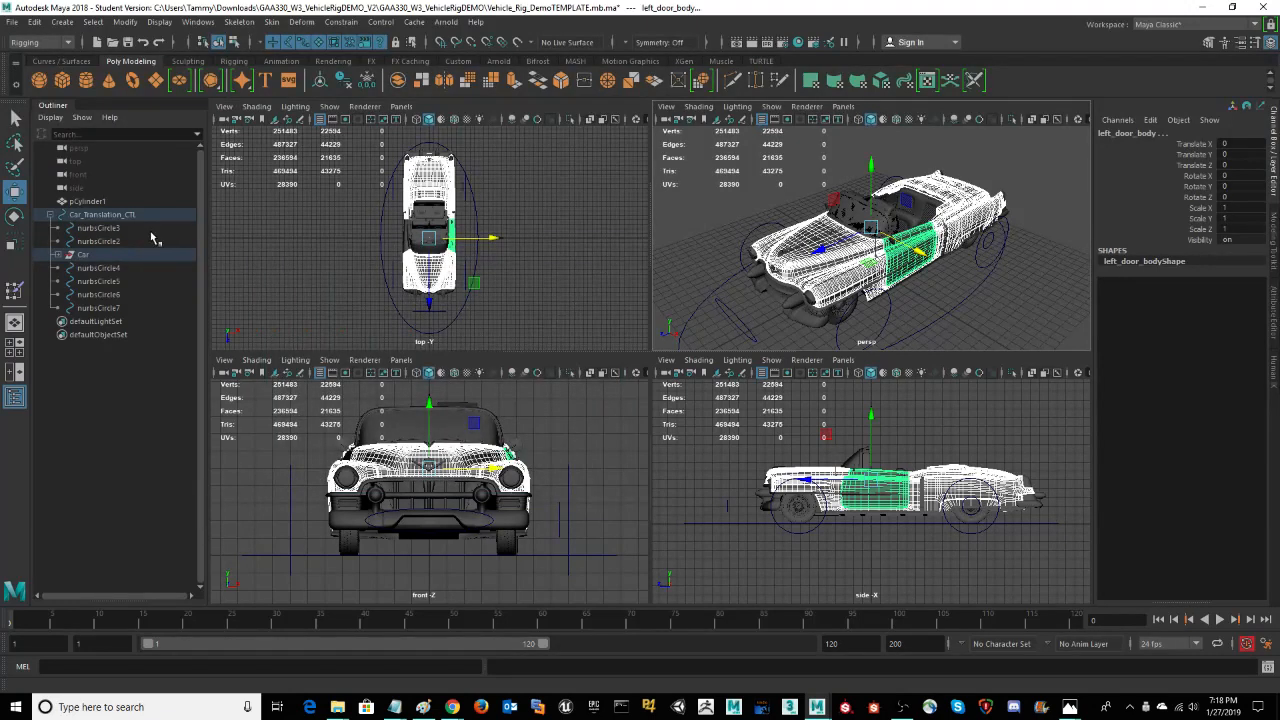
Step: Select the Car_Body group, inspect the parts it contains under Car, and collapse it again
click(932, 293)
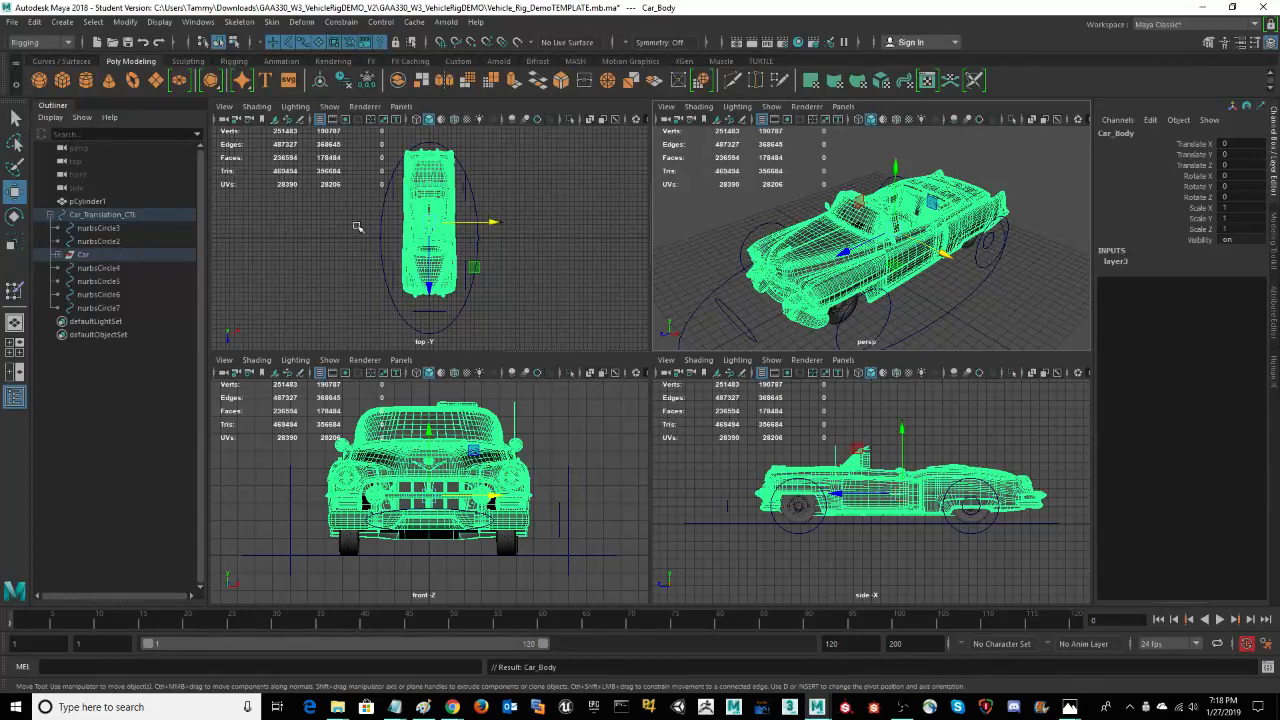
click(57, 255)
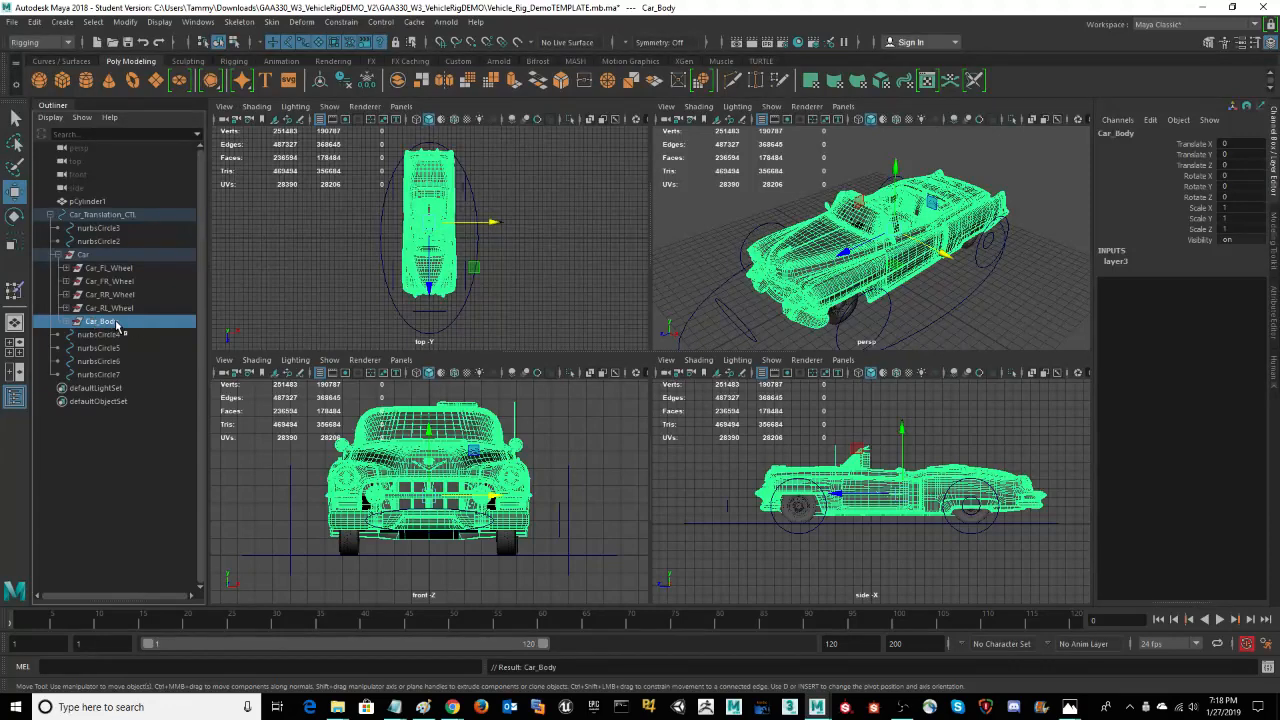
click(66, 321)
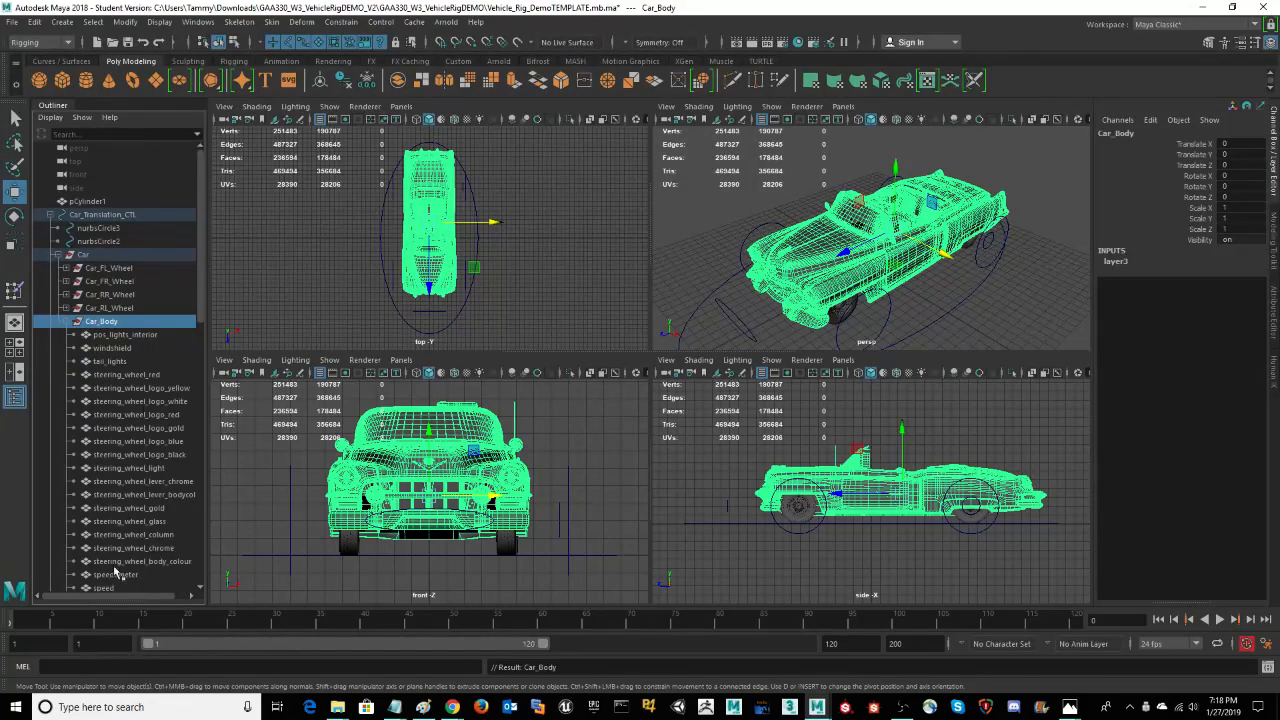
drag(203, 318, 240, 300)
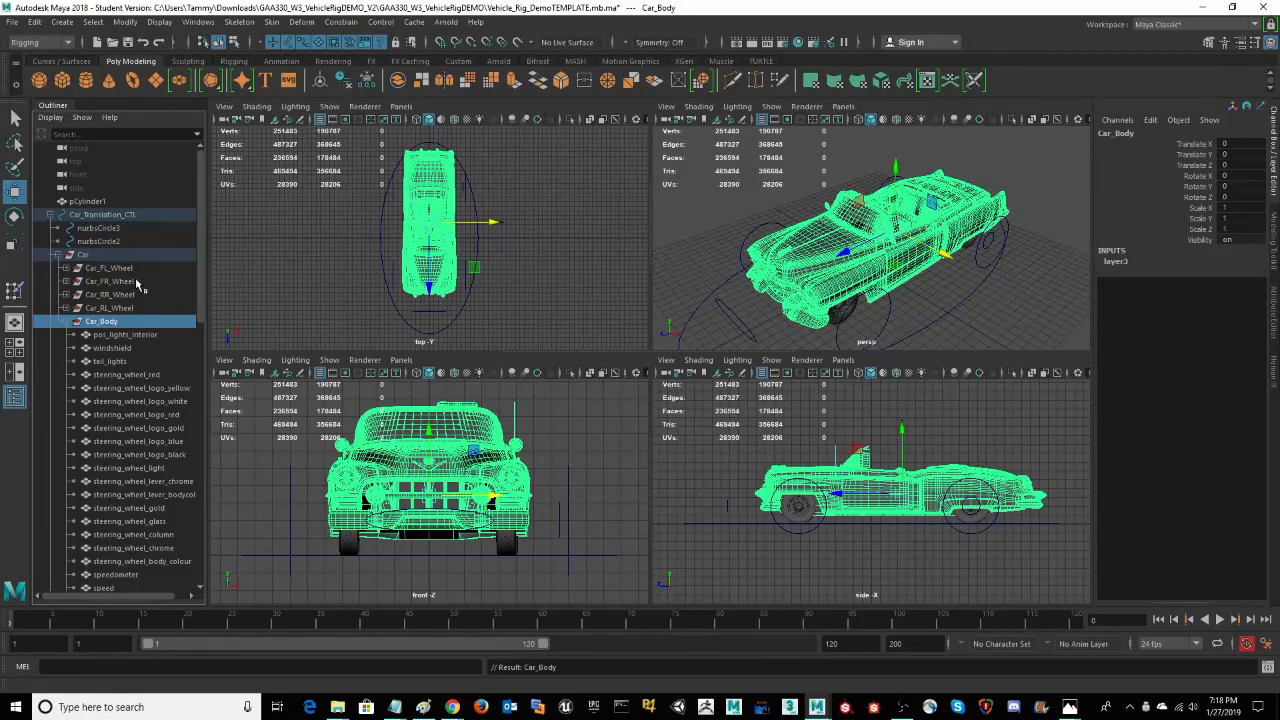
click(67, 323)
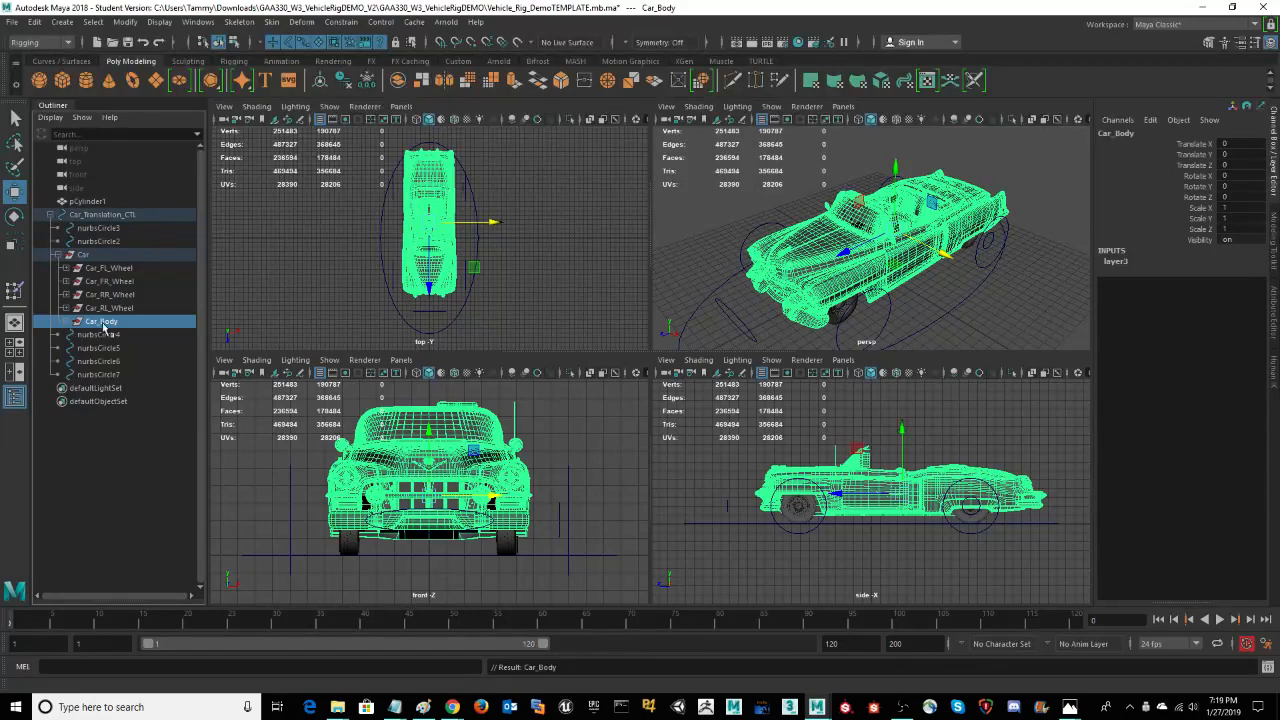
click(67, 324)
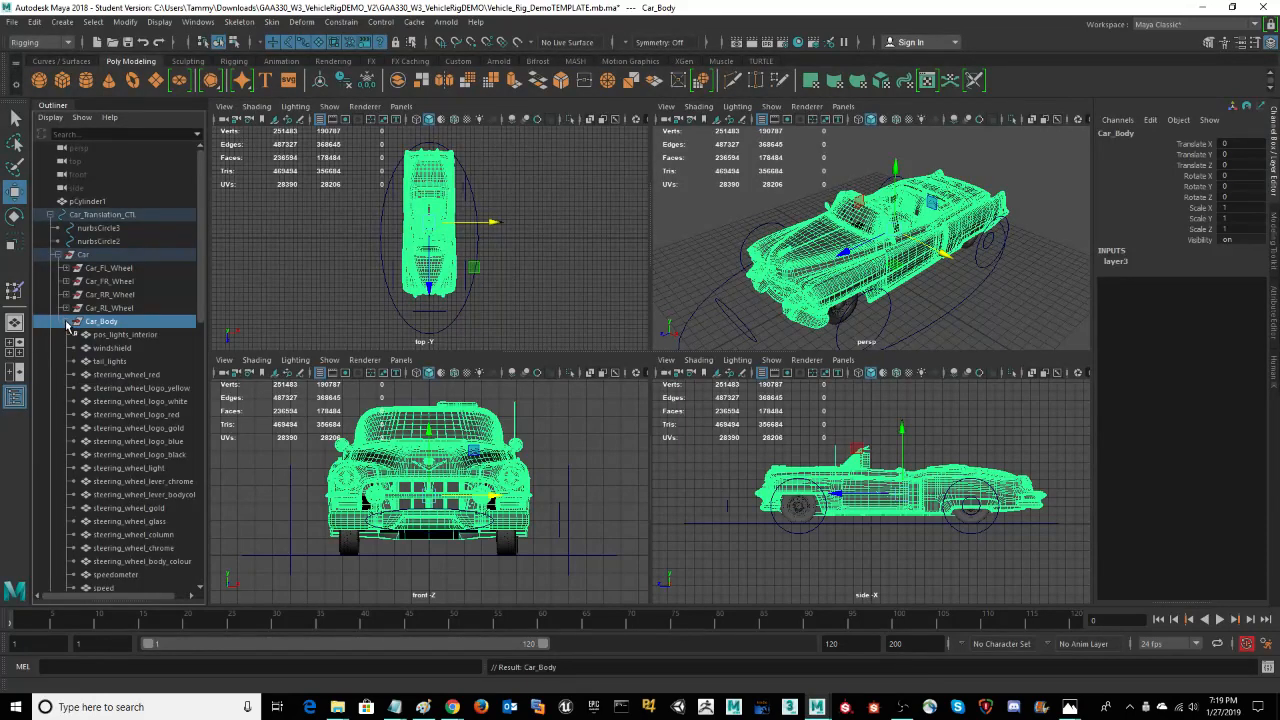
click(67, 324)
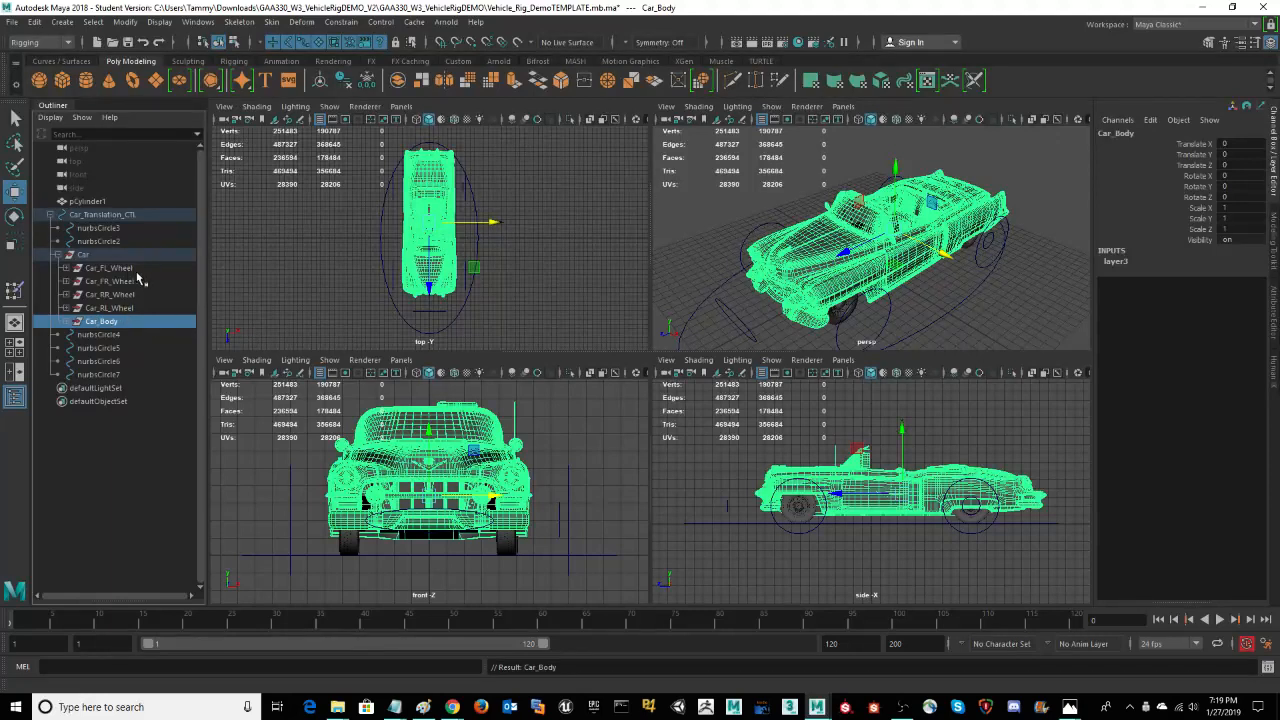
Step: Select all rear left wheel meshes in Car_RL_Wheel, from the hub to the white tyre, and examine them from beneath the car
click(65, 309)
click(138, 324)
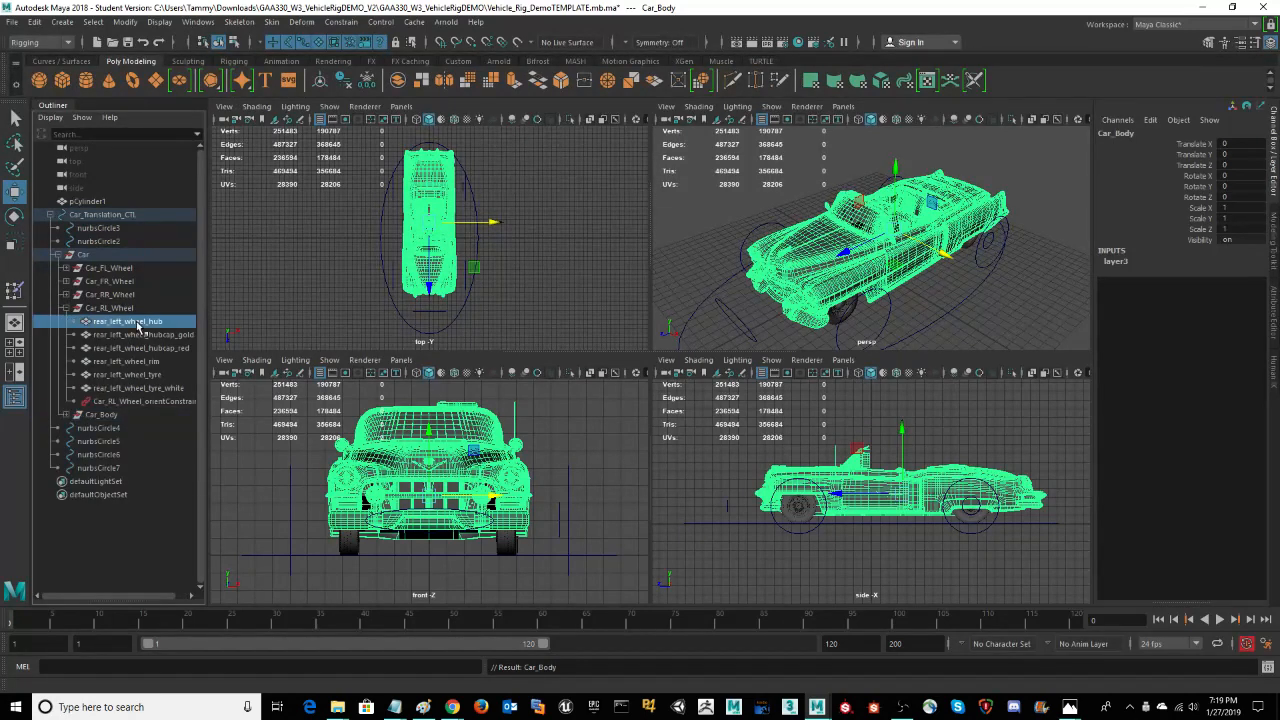
shift+click(140, 387)
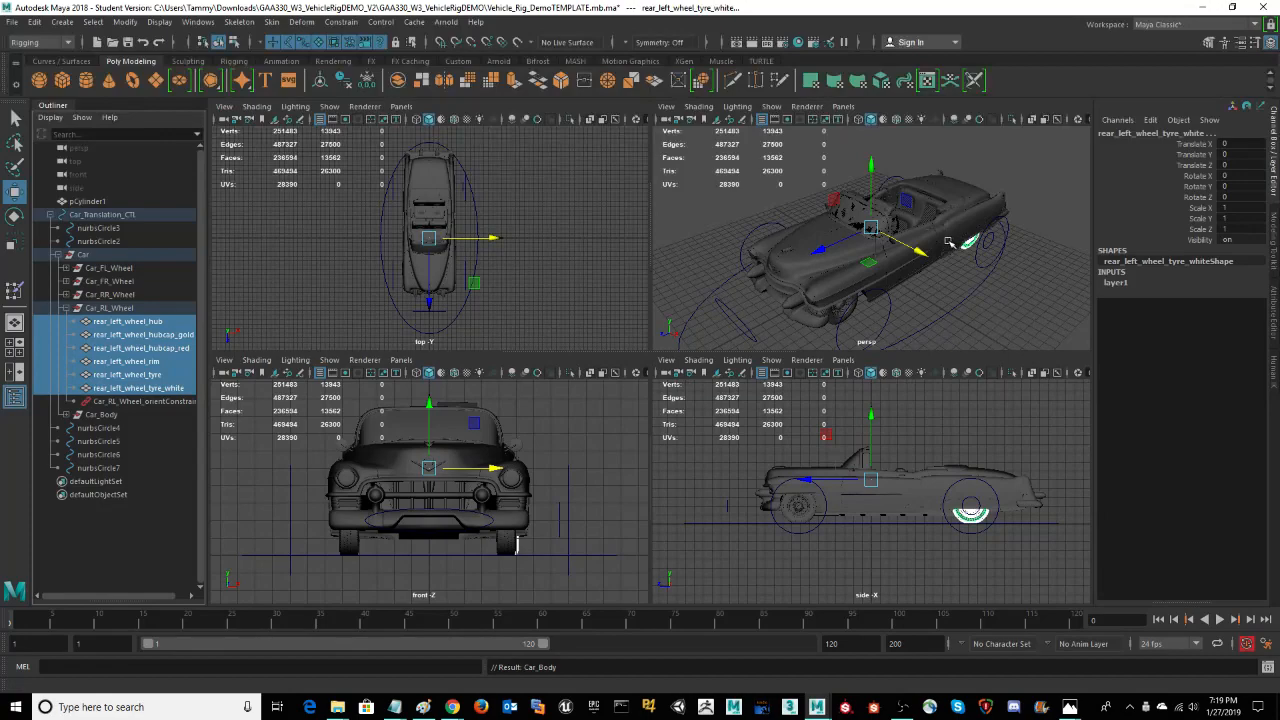
key(space)
alt+drag(924, 374, 854, 346)
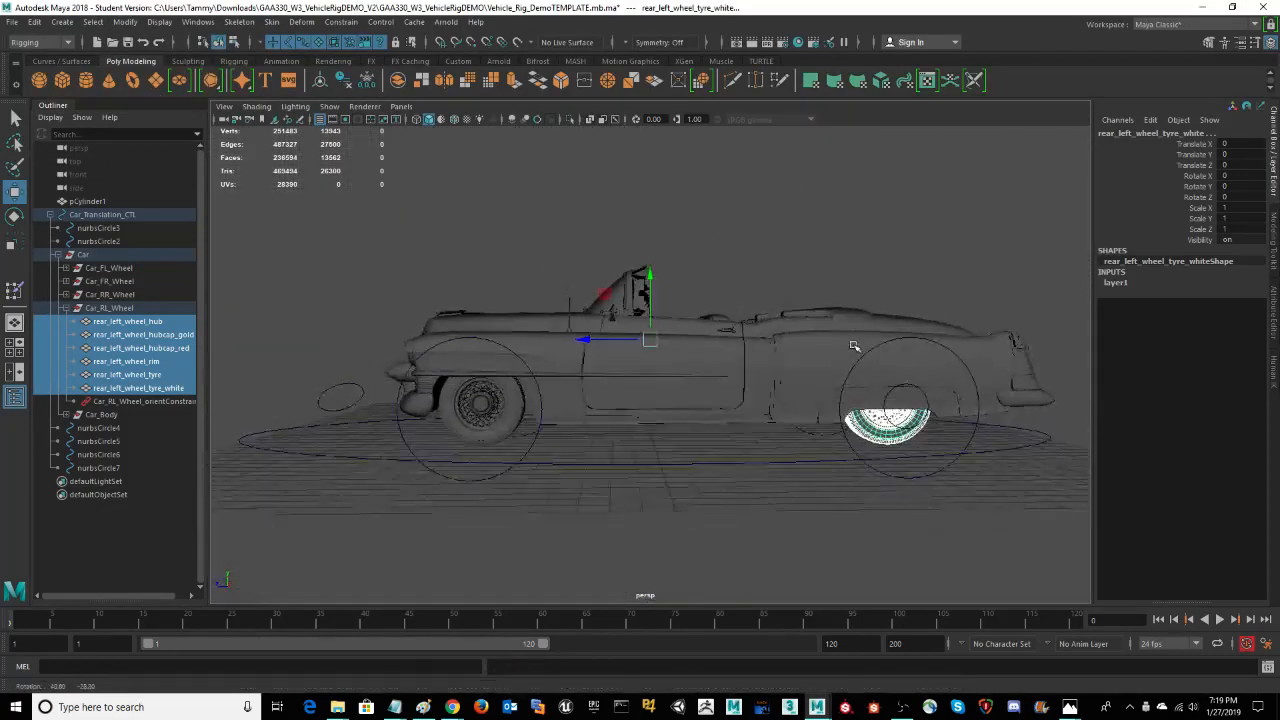
alt+right_drag(876, 368, 1049, 362)
alt+drag(852, 462, 842, 411)
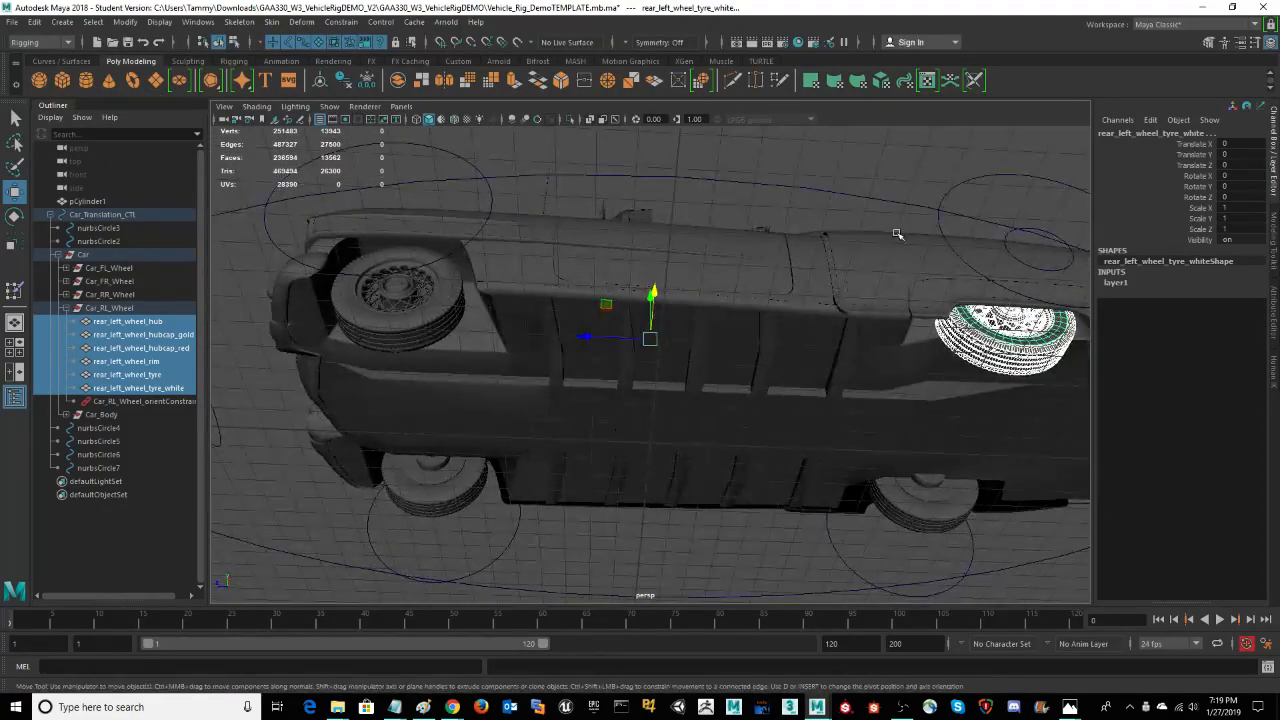
alt+drag(897, 234, 913, 257)
alt+right_drag(977, 240, 1134, 249)
alt+drag(1023, 160, 1008, 190)
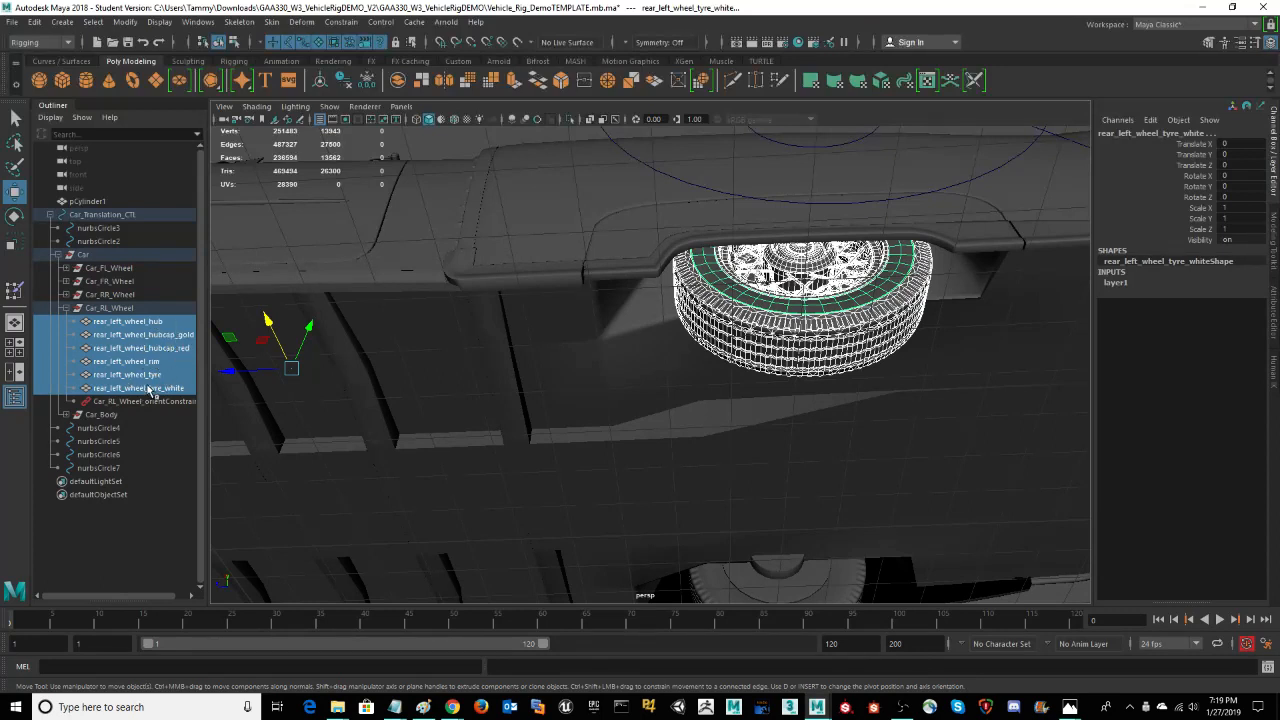
Step: Check the wheel groups by selecting Car_RL_Wheel, Car_RR_Wheel, Car_FR_Wheel and Car_FL_Wheel one after another
click(116, 309)
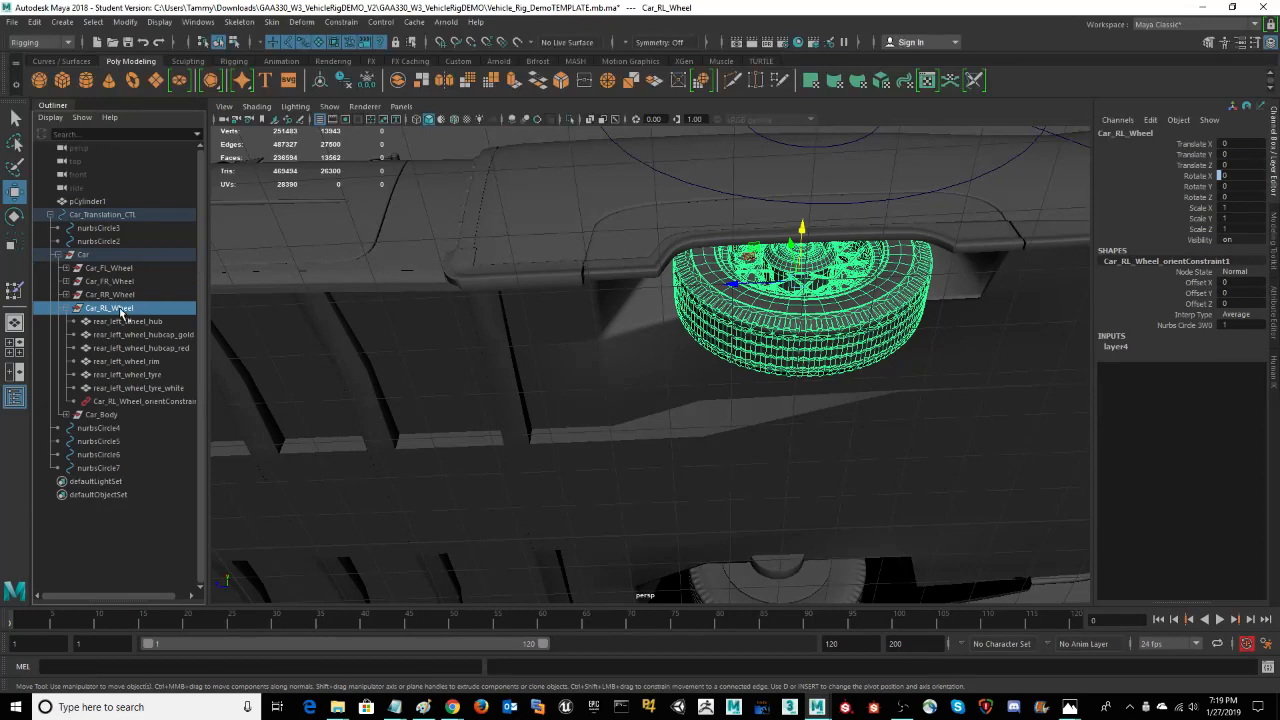
click(113, 296)
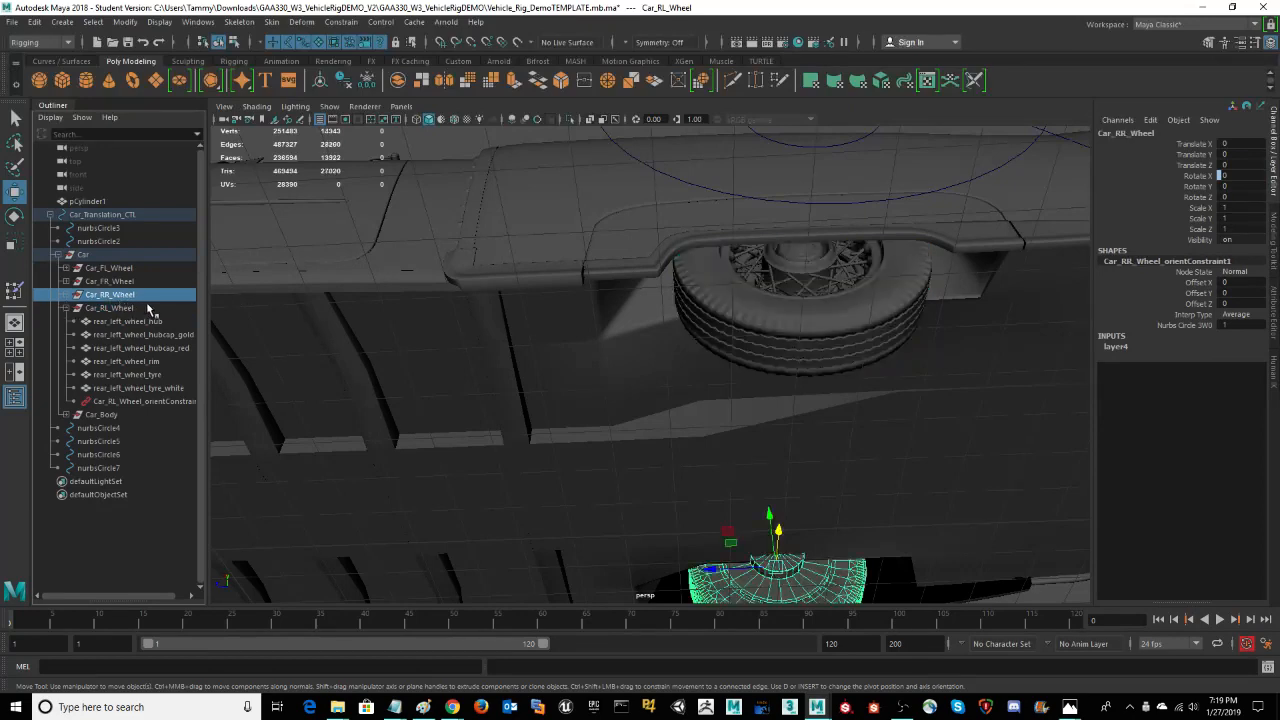
scroll(610, 400, down, 4)
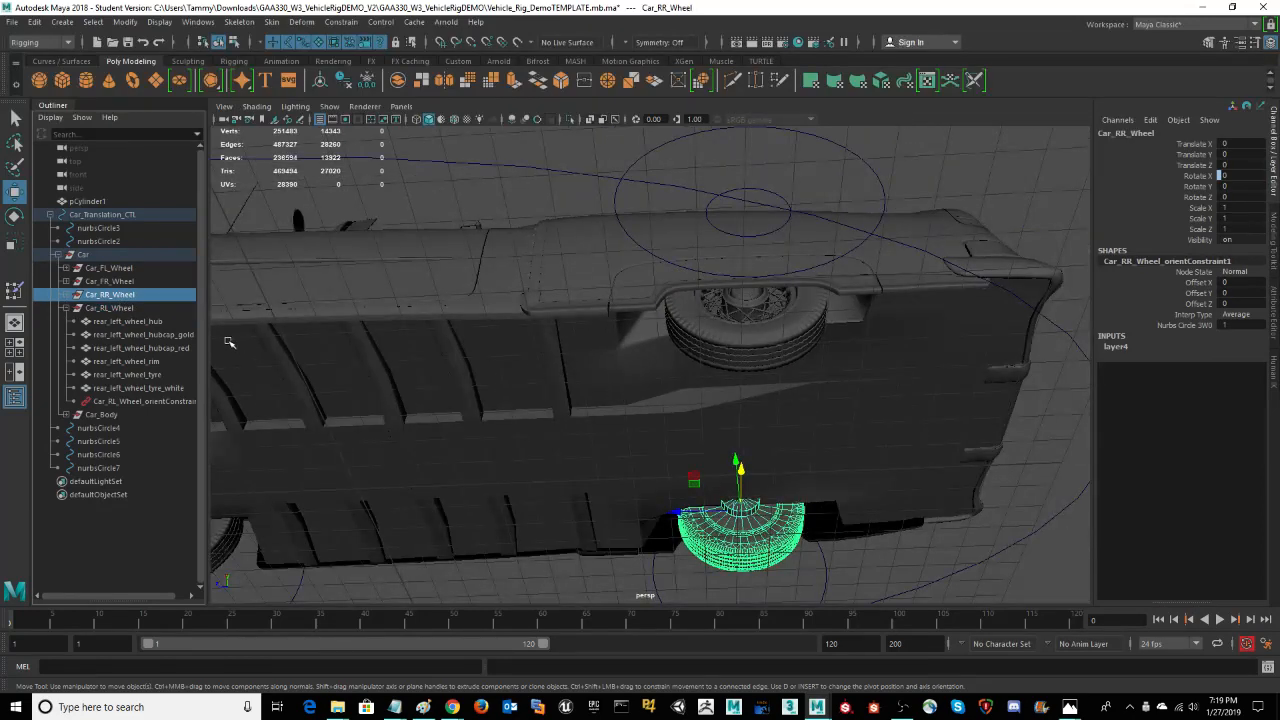
click(112, 281)
click(110, 268)
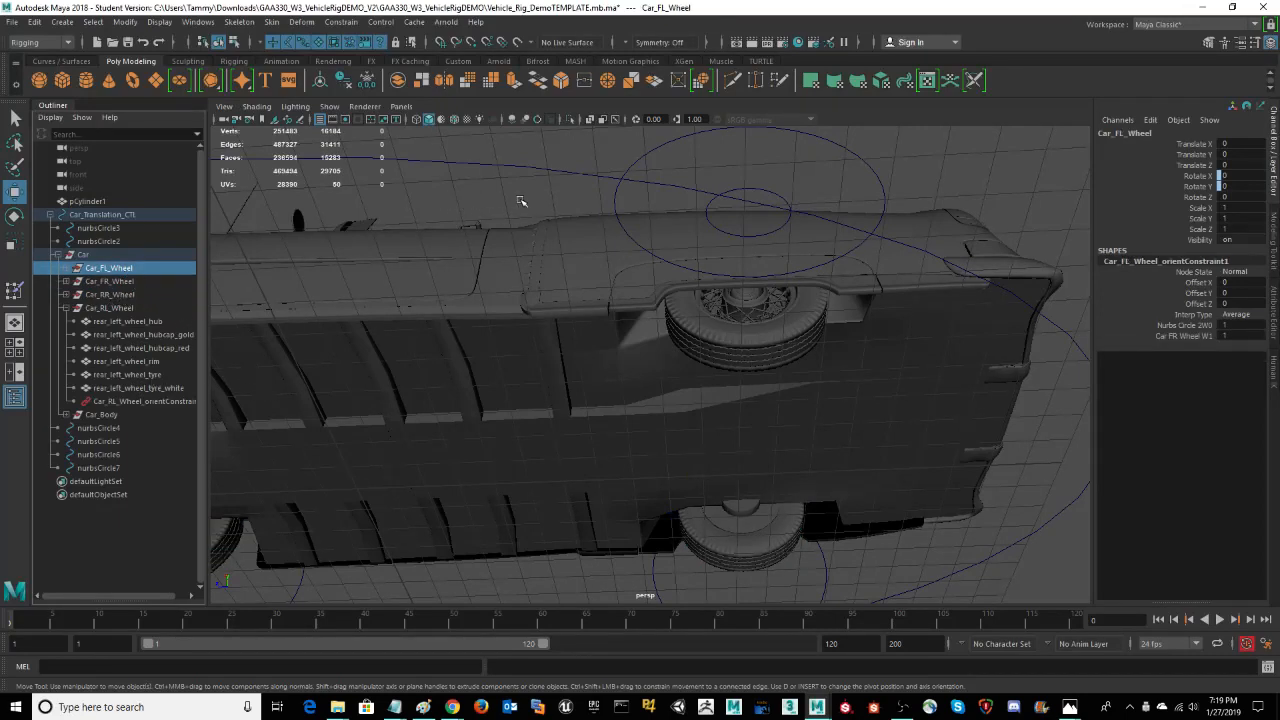
Step: Inspect the parts of Car_FL_Wheel from frnt_left_logo_colour to front_wheel_left_hub, and select the whole wheel group
alt+drag(520, 200, 601, 182)
alt+right_drag(601, 182, 903, 352)
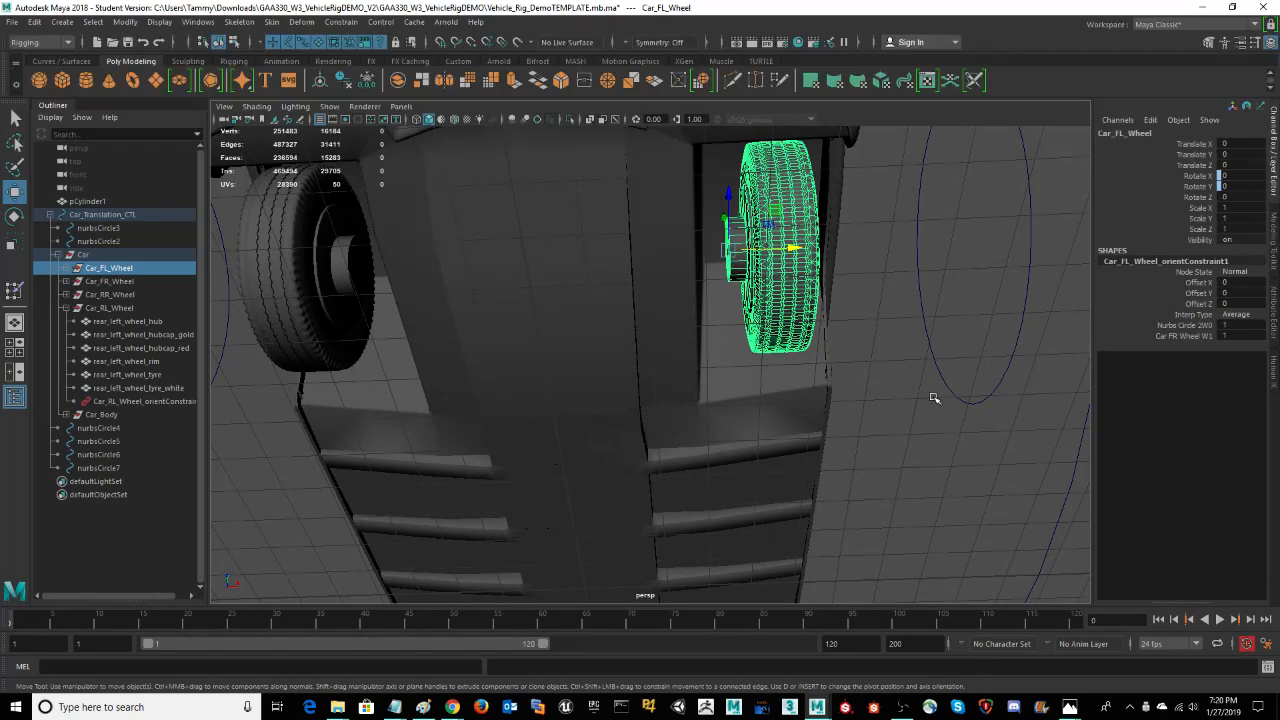
scroll(929, 420, up, 3)
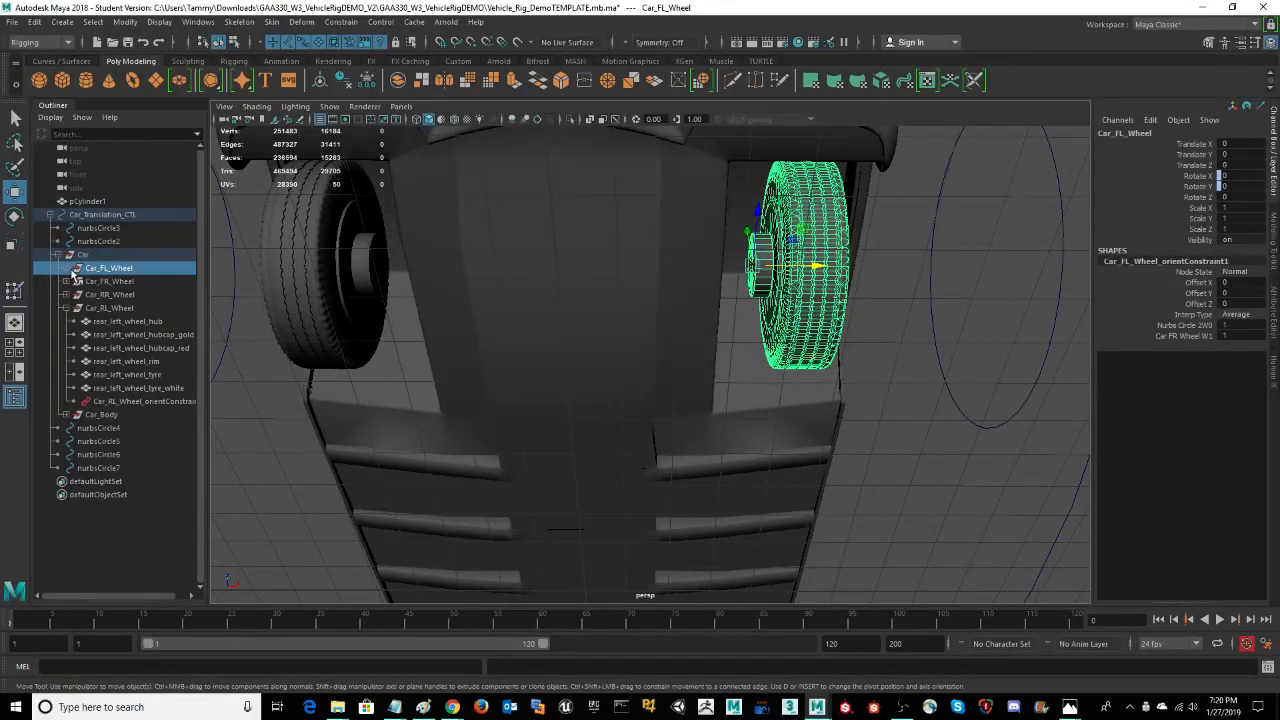
click(66, 270)
click(150, 283)
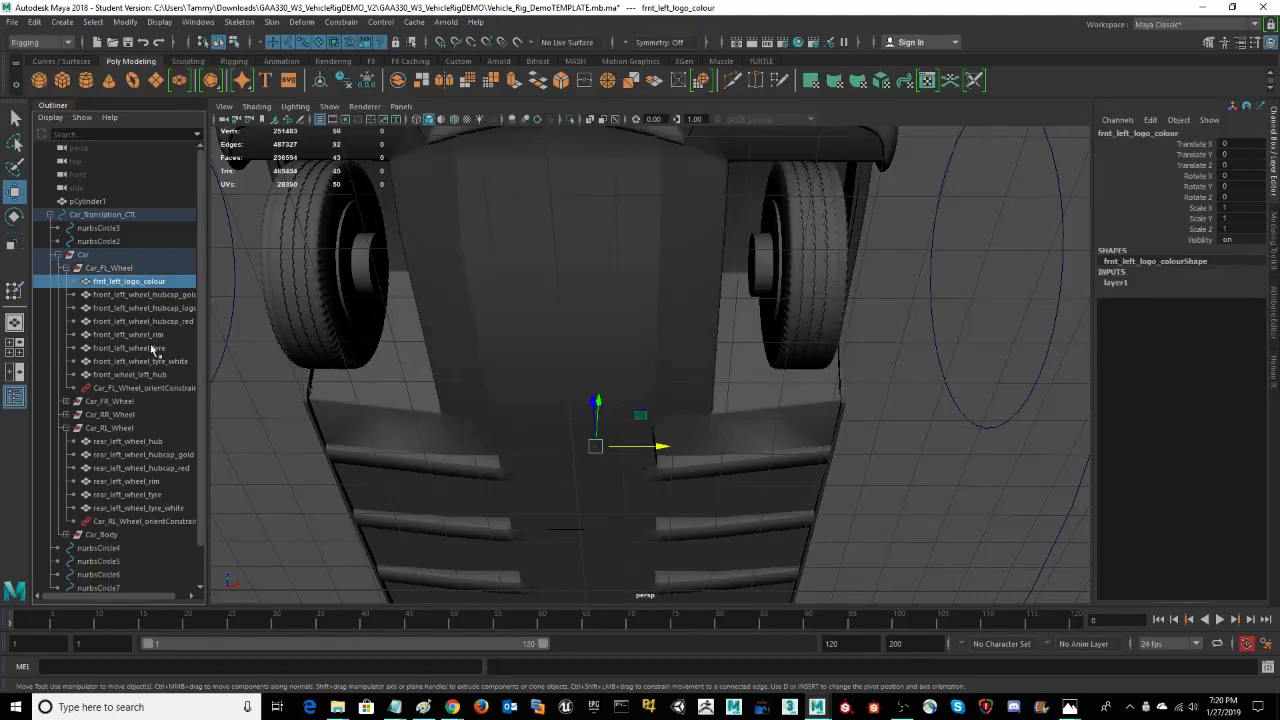
shift+click(140, 374)
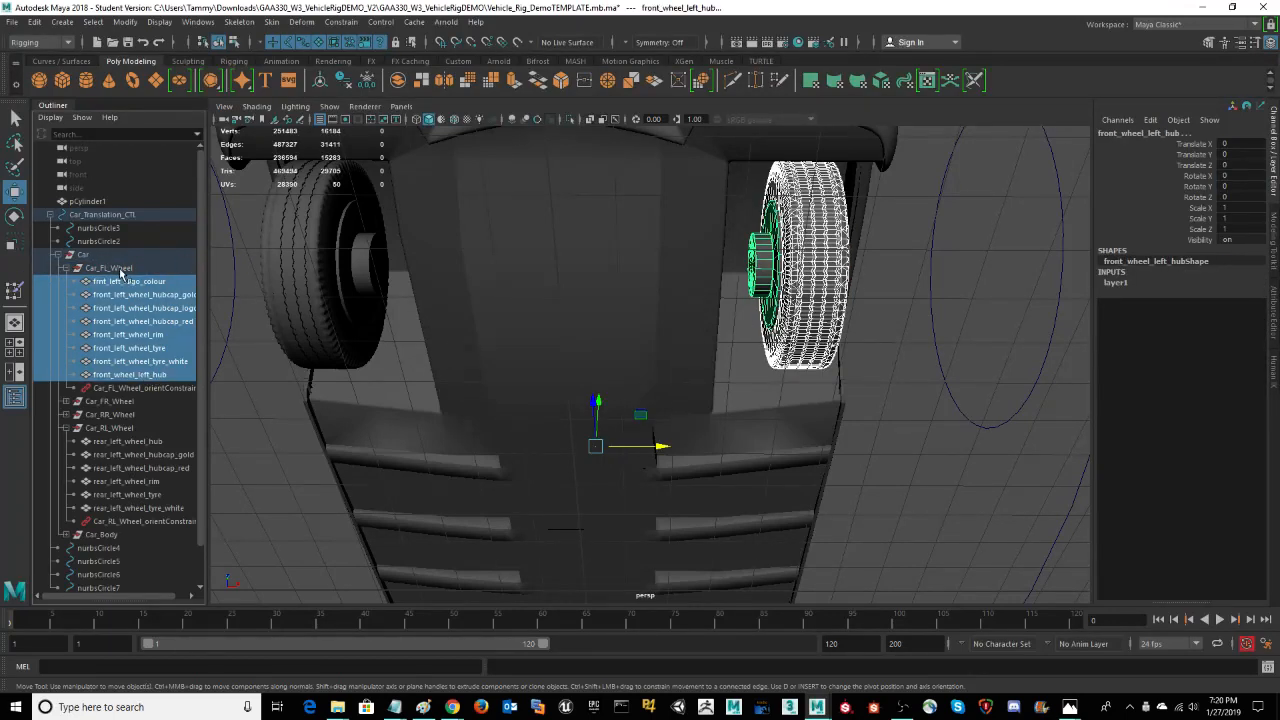
click(125, 270)
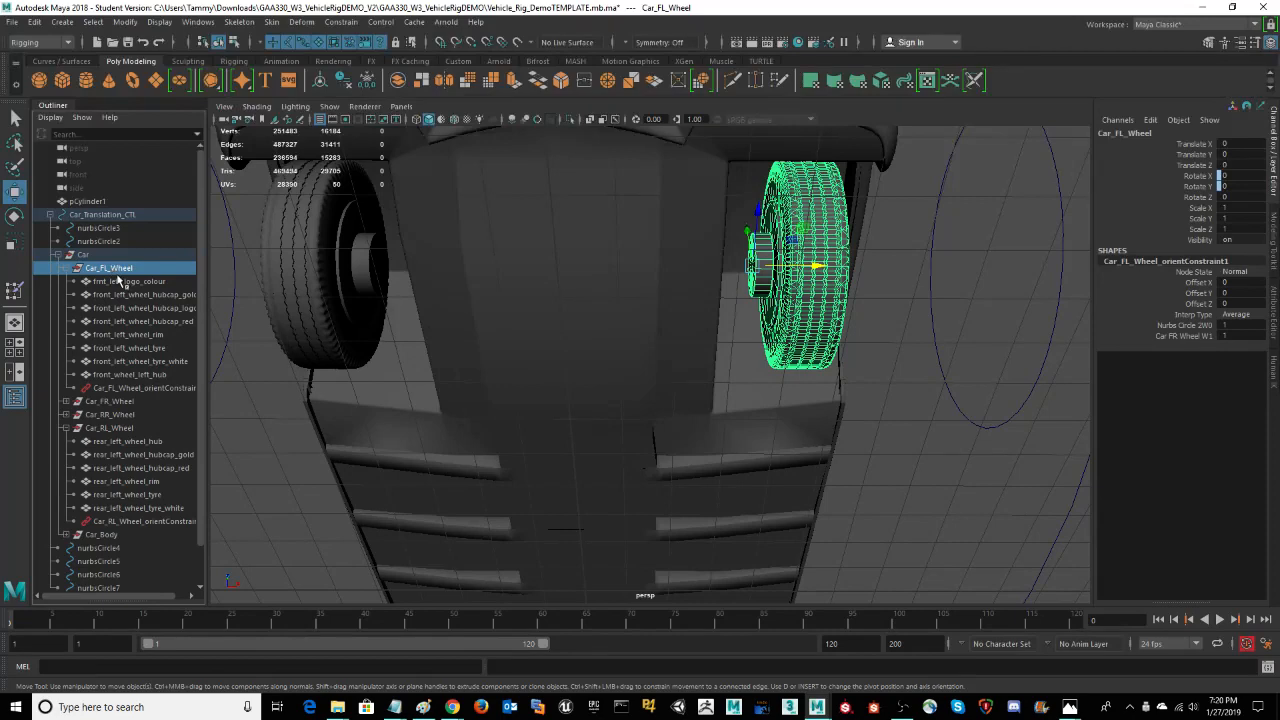
Step: Examine the pivot of the Car_FL_Wheel group and the wheel's placement from beneath and beside the car
alt+drag(915, 439, 914, 449)
alt+drag(875, 386, 847, 364)
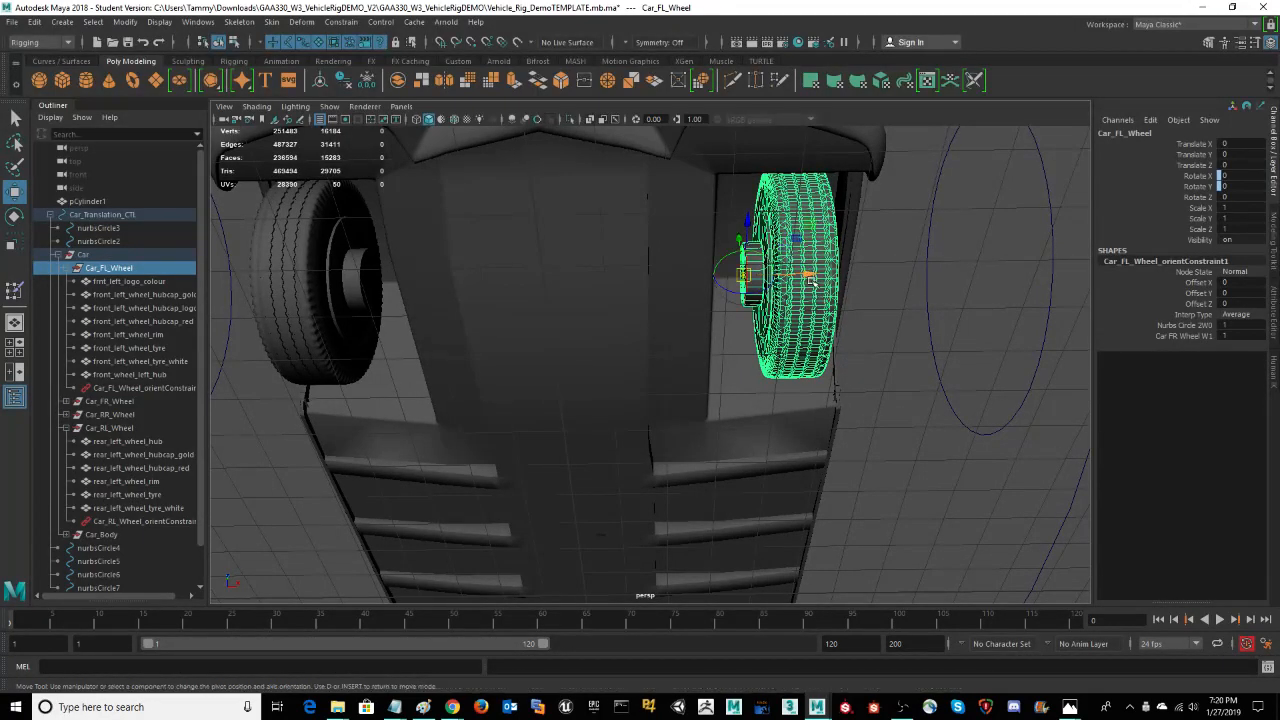
alt+drag(877, 370, 876, 371)
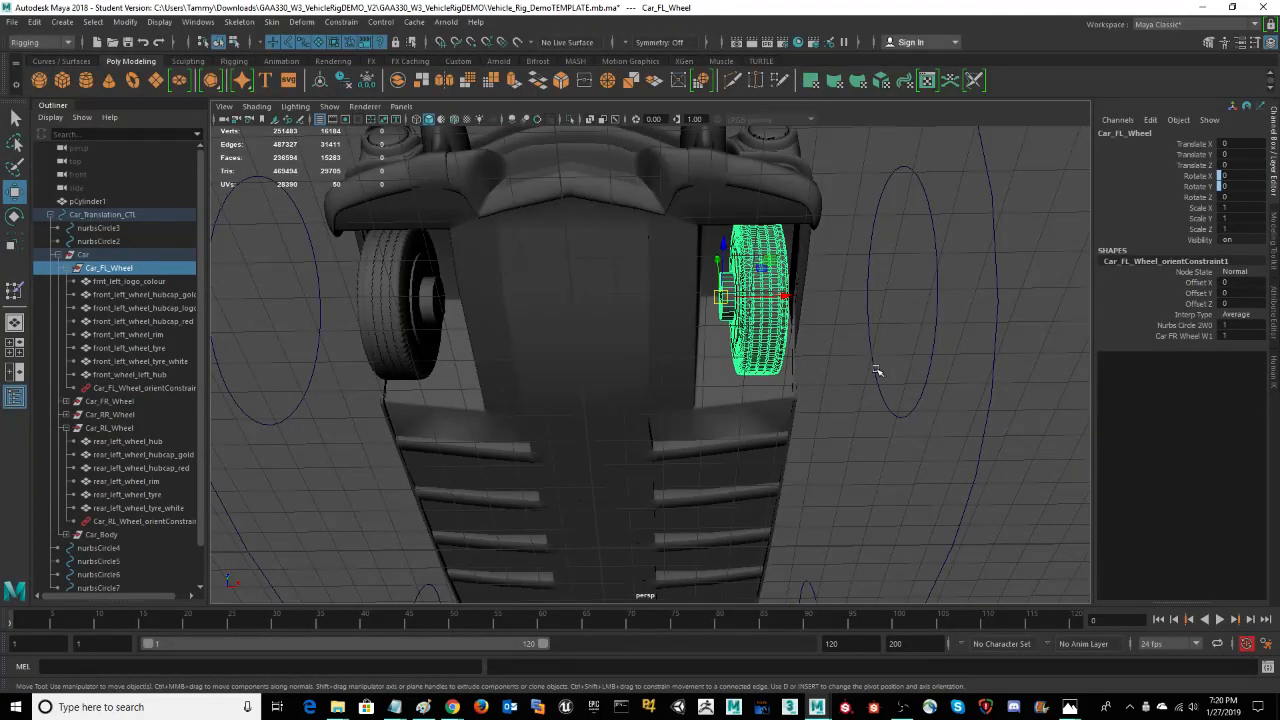
scroll(740, 445, down, 5)
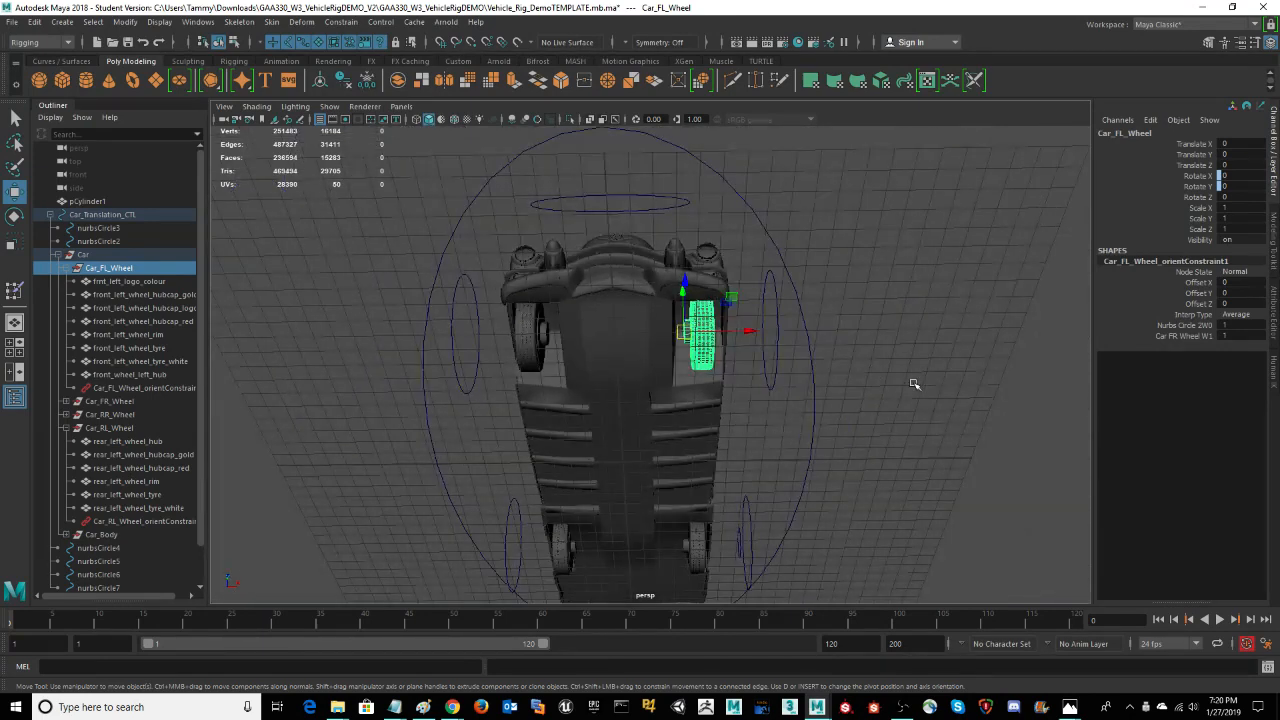
alt+drag(913, 383, 659, 484)
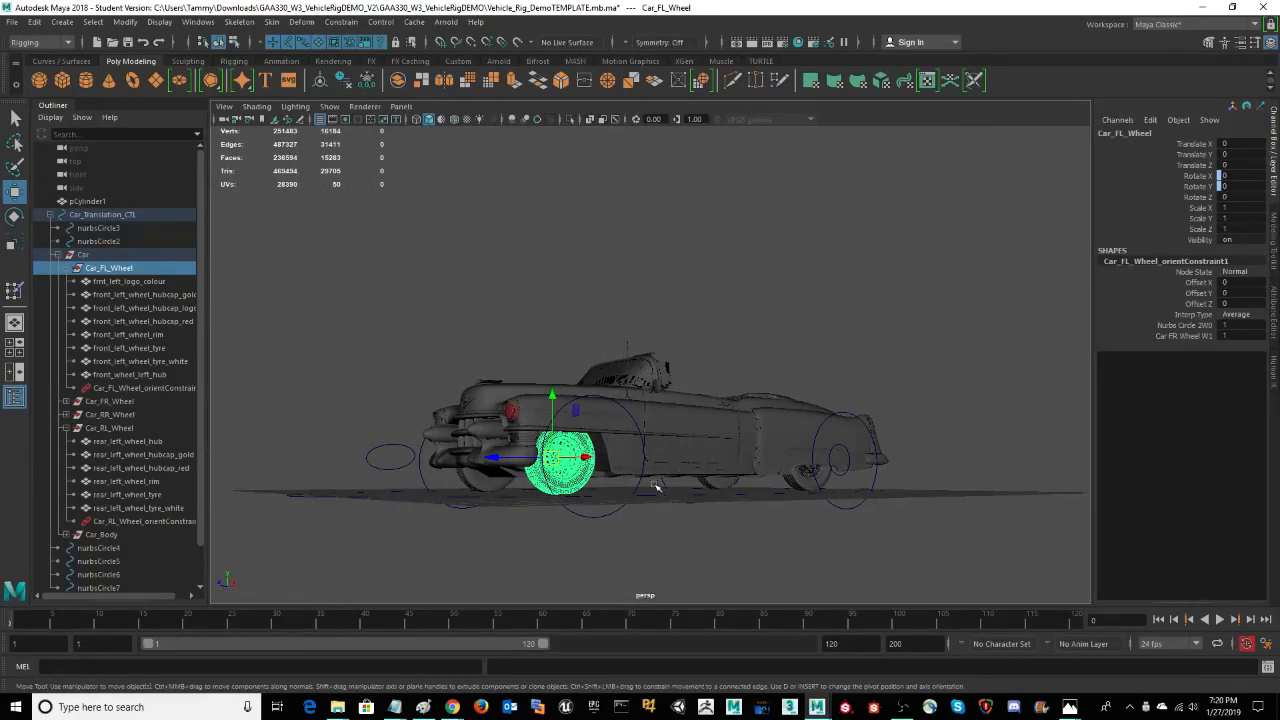
alt+drag(771, 300, 823, 266)
scroll(858, 421, up, 3)
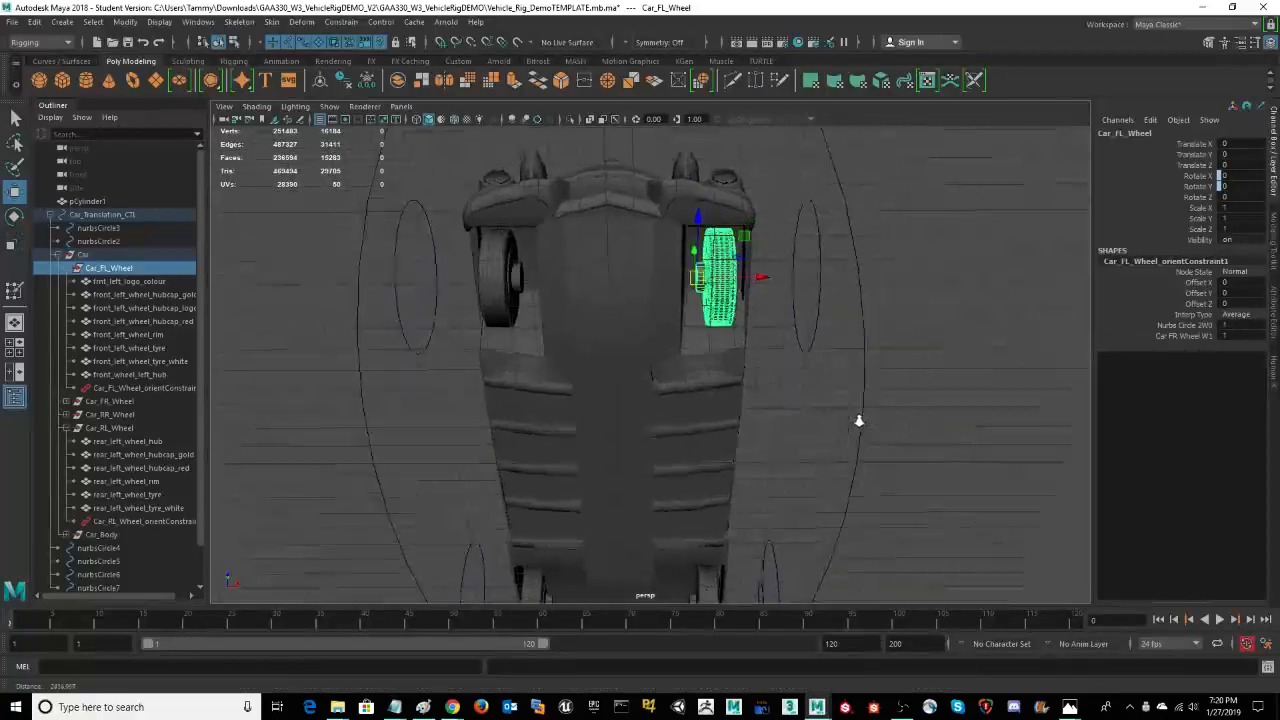
Step: Examine the pivot at the inner hub of Car_FL_Wheel in close-up from beneath the car
alt+right_drag(859, 421, 874, 562)
alt+middle_drag(900, 263, 882, 402)
alt+drag(882, 390, 880, 417)
alt+right_drag(880, 417, 907, 420)
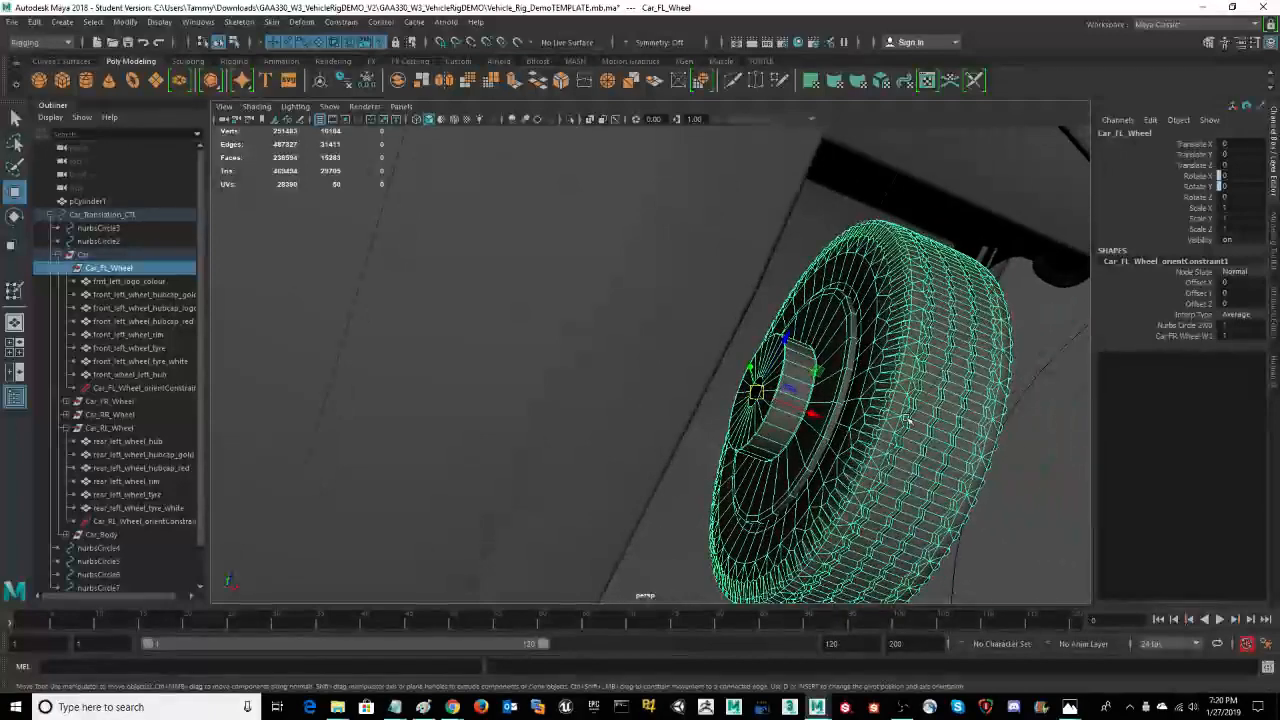
alt+drag(1032, 448, 915, 325)
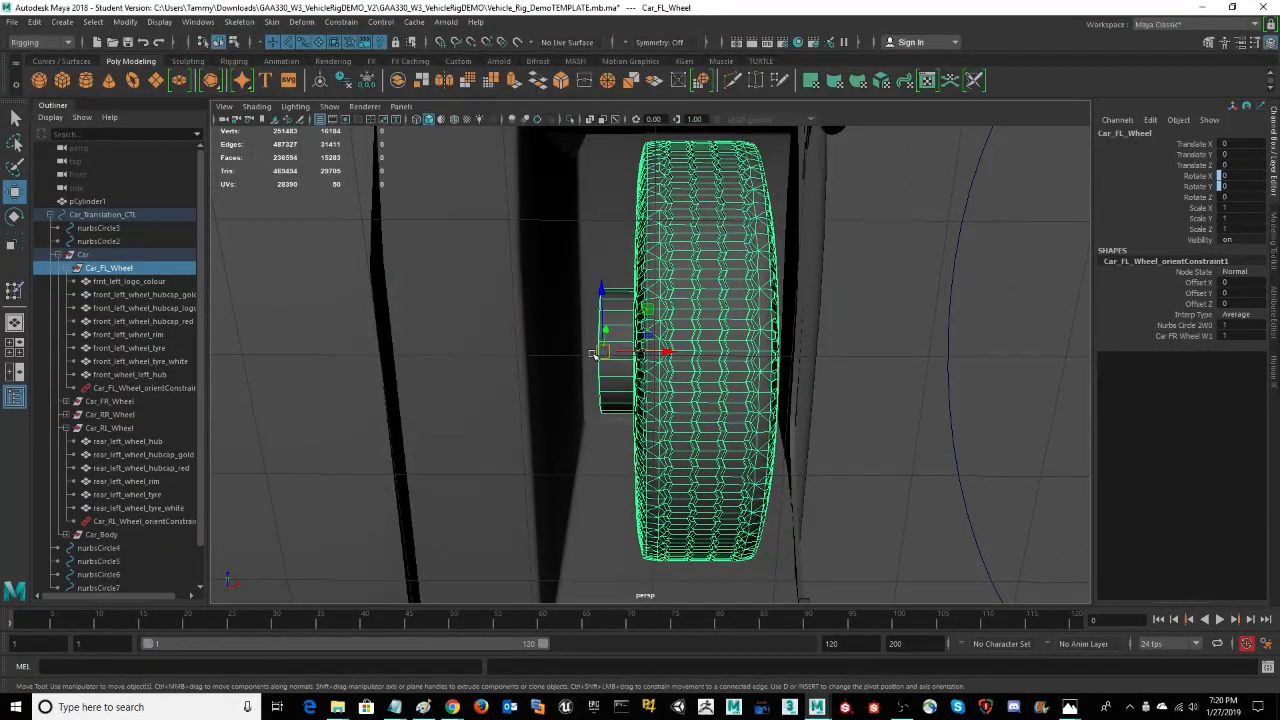
alt+drag(861, 422, 866, 413)
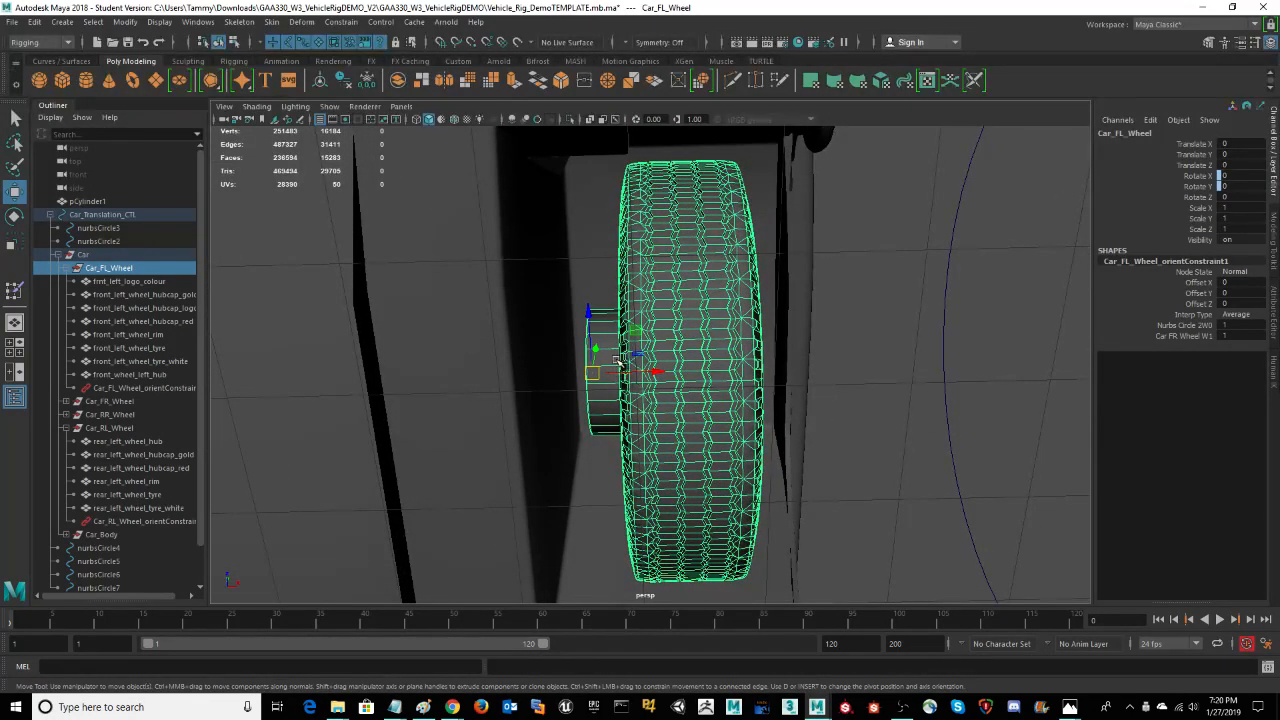
alt+drag(849, 391, 843, 386)
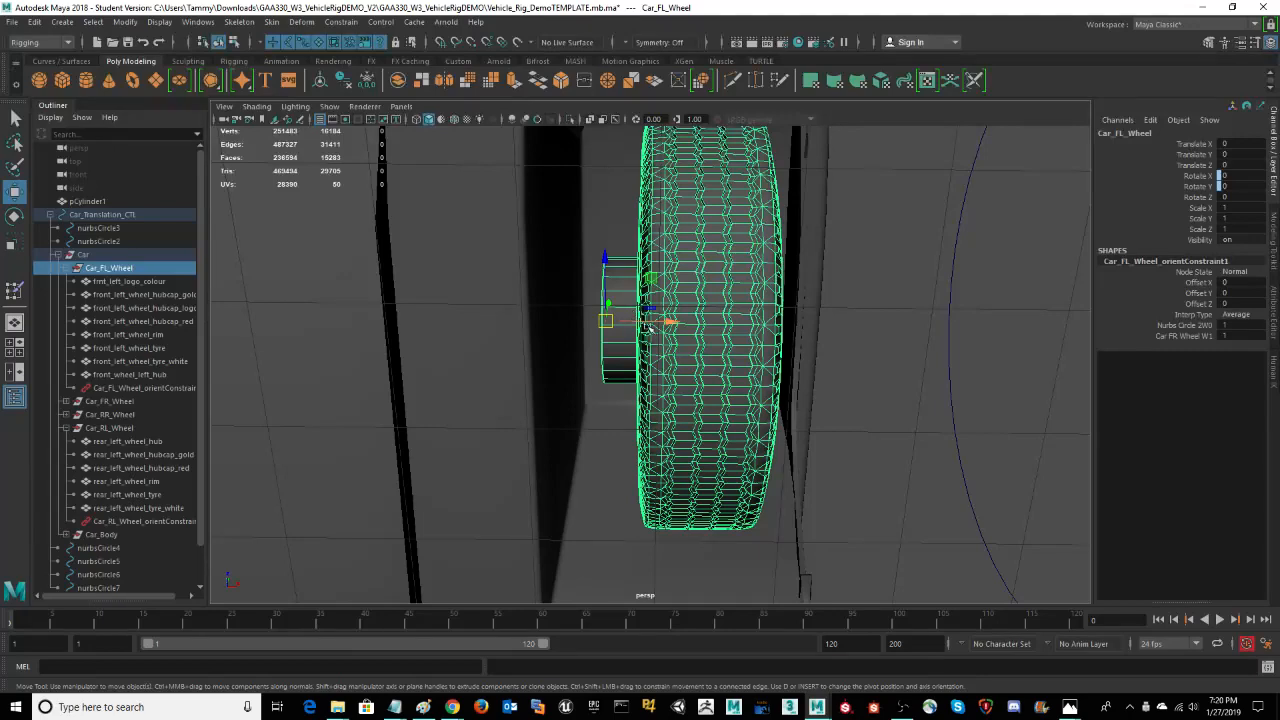
key(f)
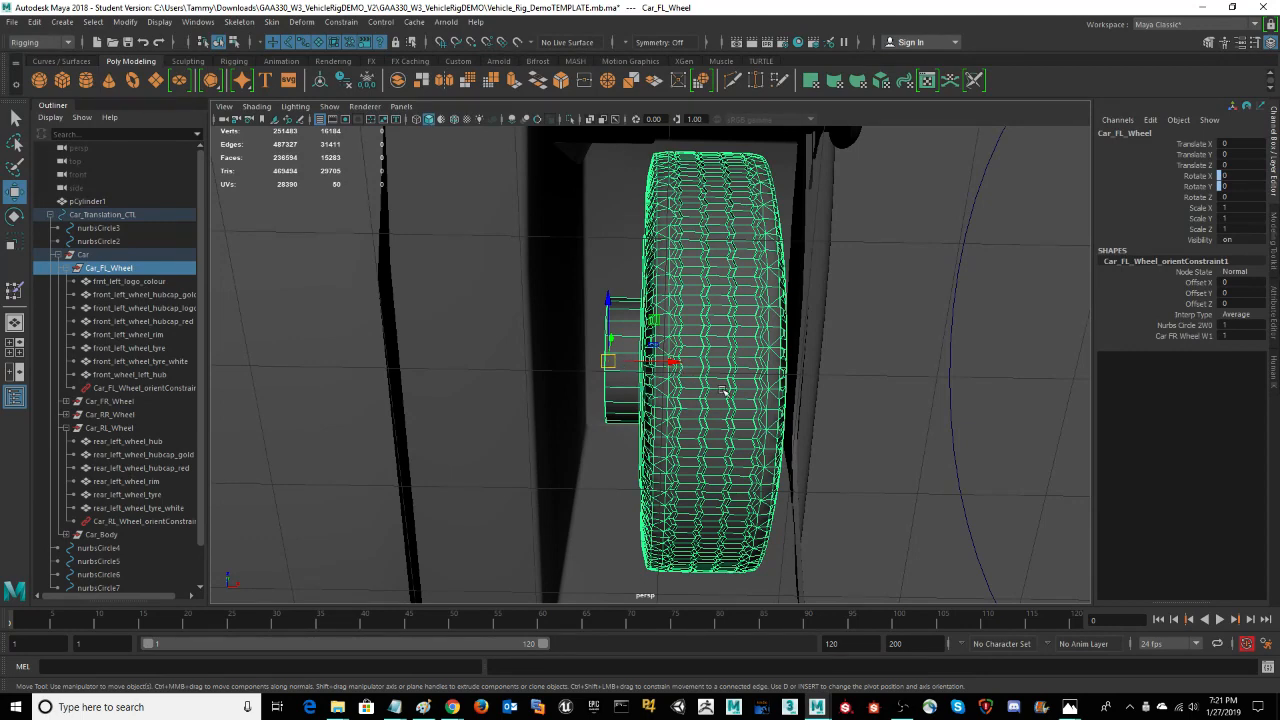
alt+drag(866, 403, 864, 403)
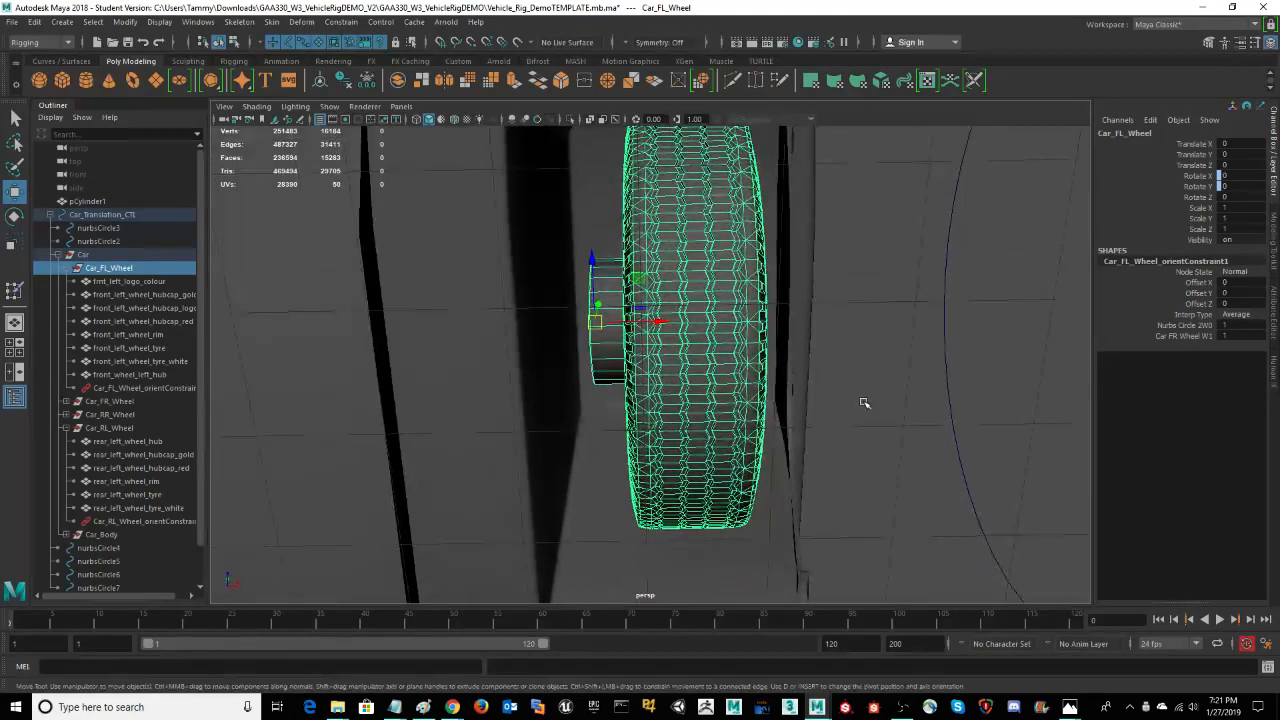
Step: Move the pivot of Car_FL_Wheel inward along X, off the hub, and snap it back to the vertices on the hub's inner face
key(d)
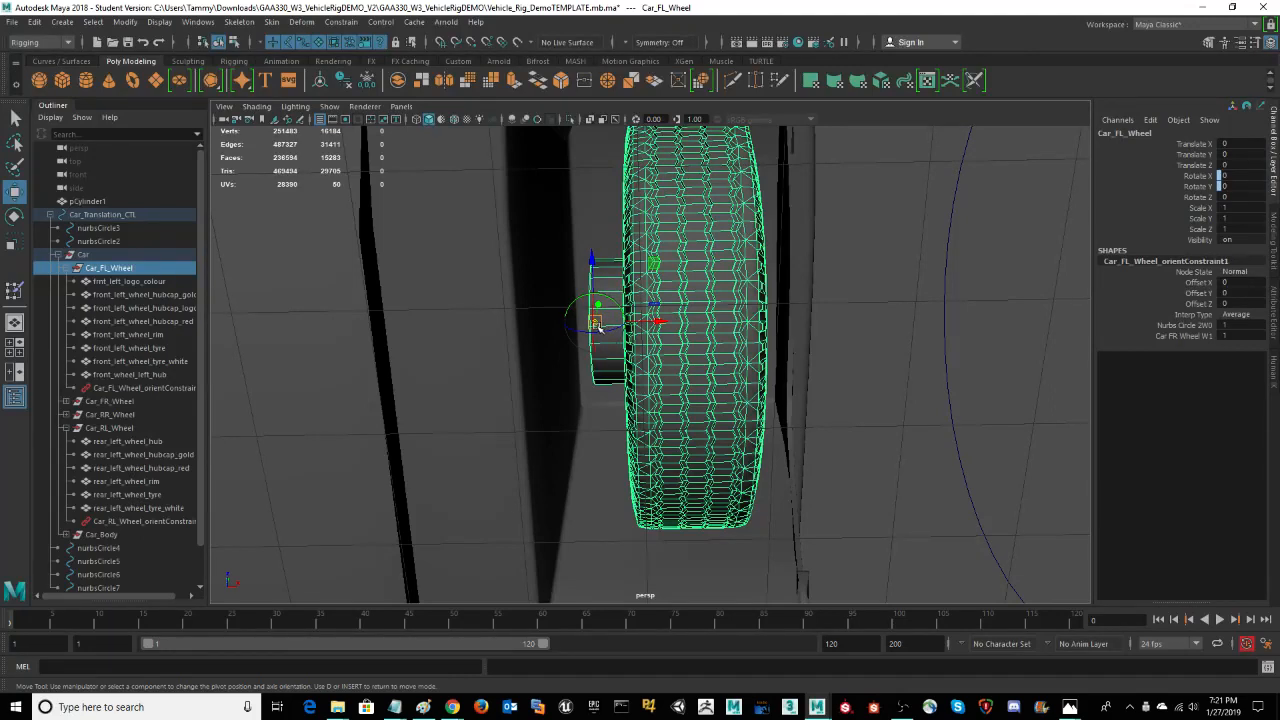
mouse_move(660, 322)
mouse_down()
mouse_move(595, 323)
mouse_move(638, 330)
mouse_up()
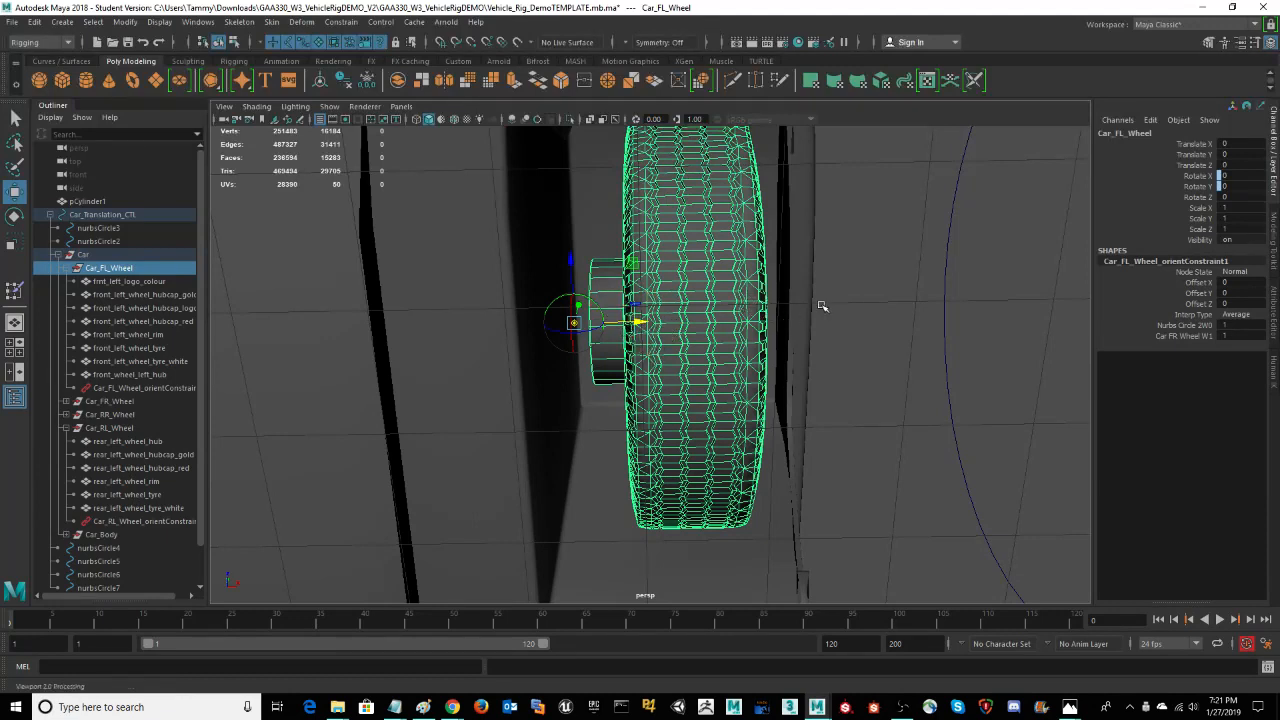
key(Insert)
key(Insert)
key(v)
drag(640, 322, 593, 320)
key(d)
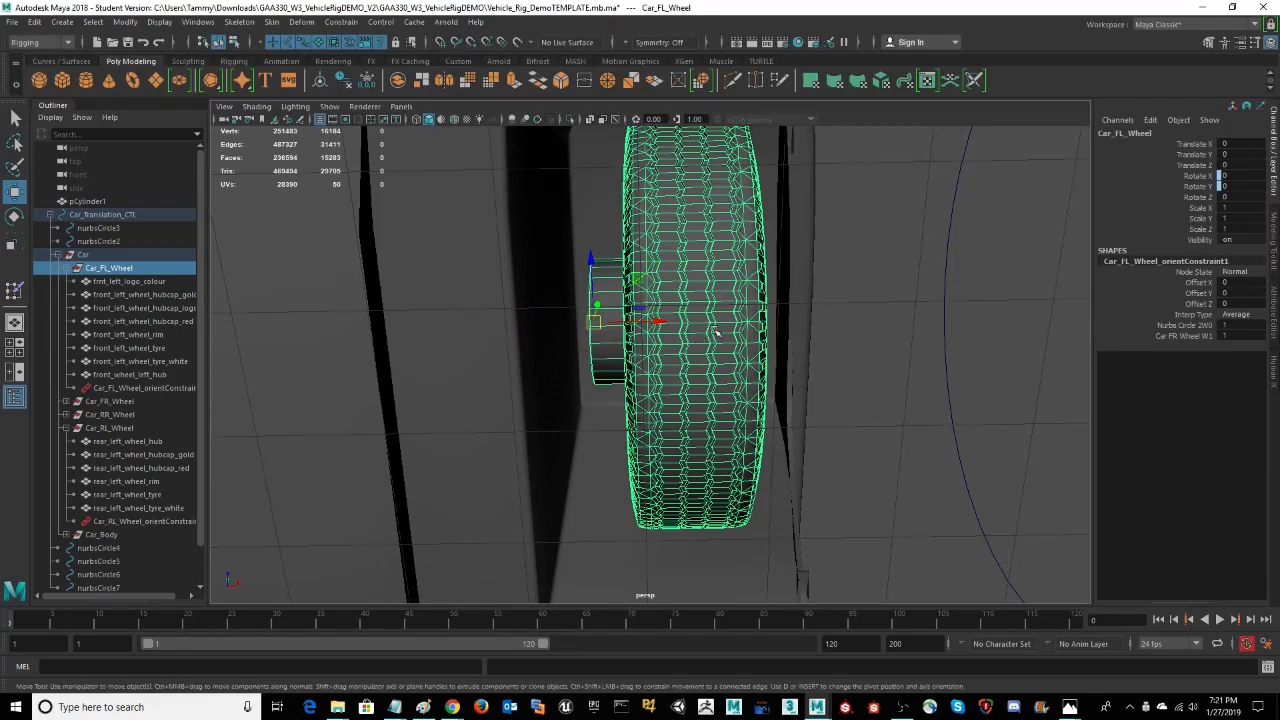
Step: Inspect the repositioned pivot of Car_FL_Wheel at an angle, switching pivot editing on and off
alt+drag(918, 302, 912, 306)
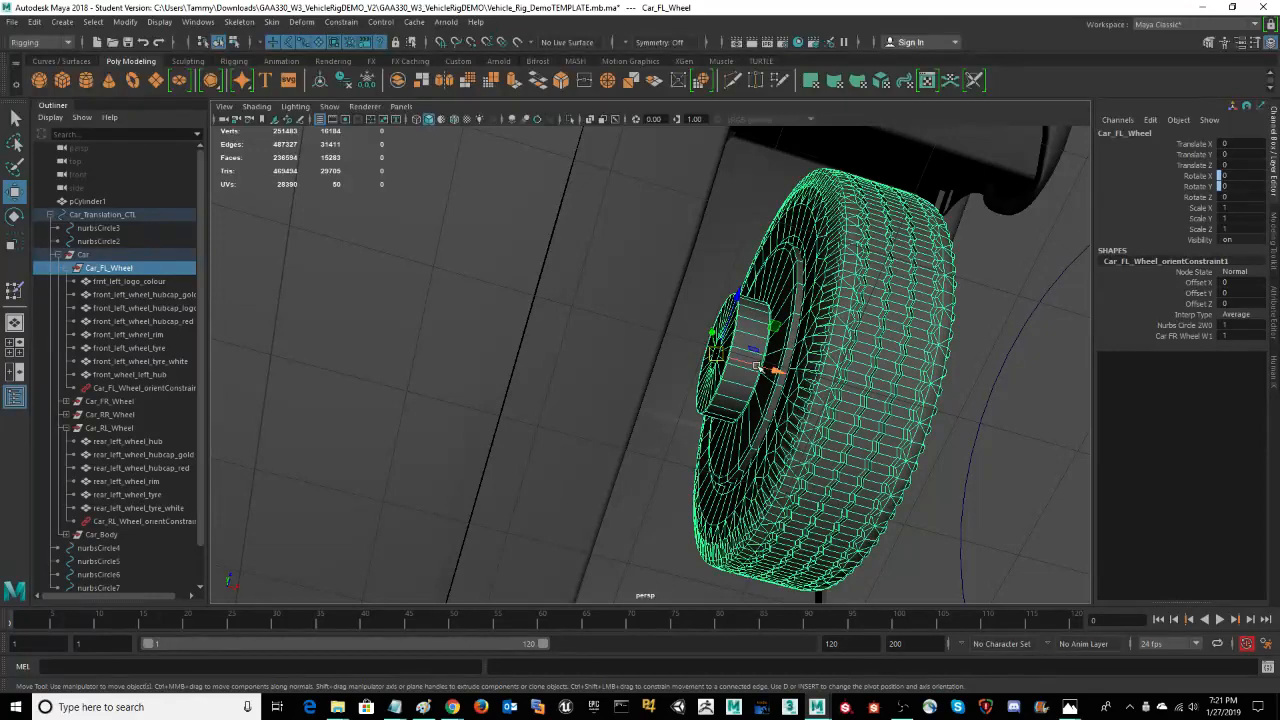
alt+drag(985, 413, 971, 380)
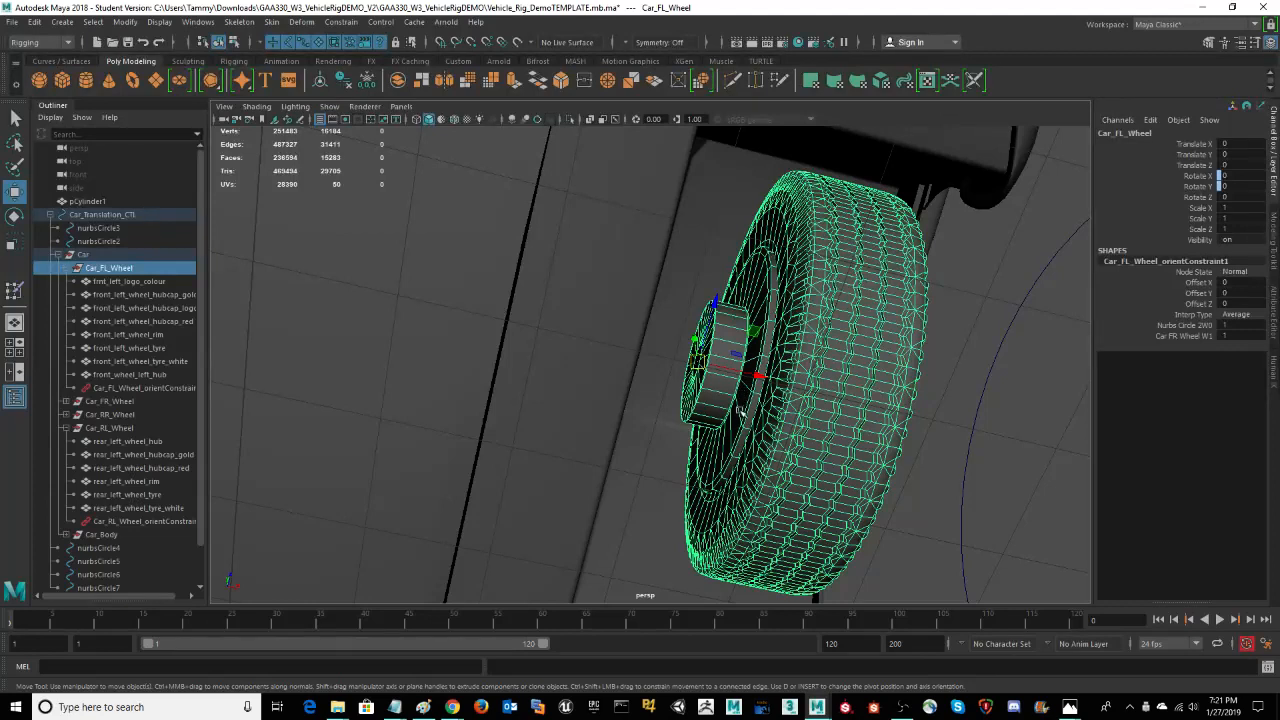
key(d)
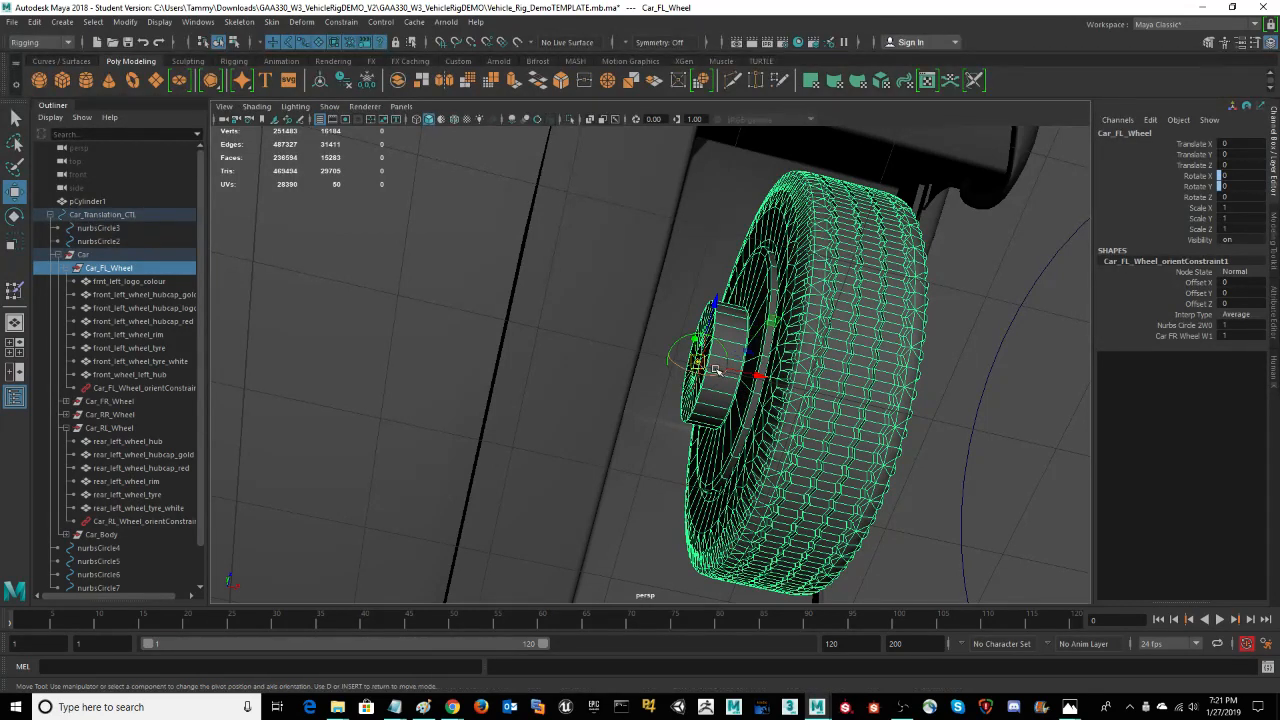
key(d)
key(d)
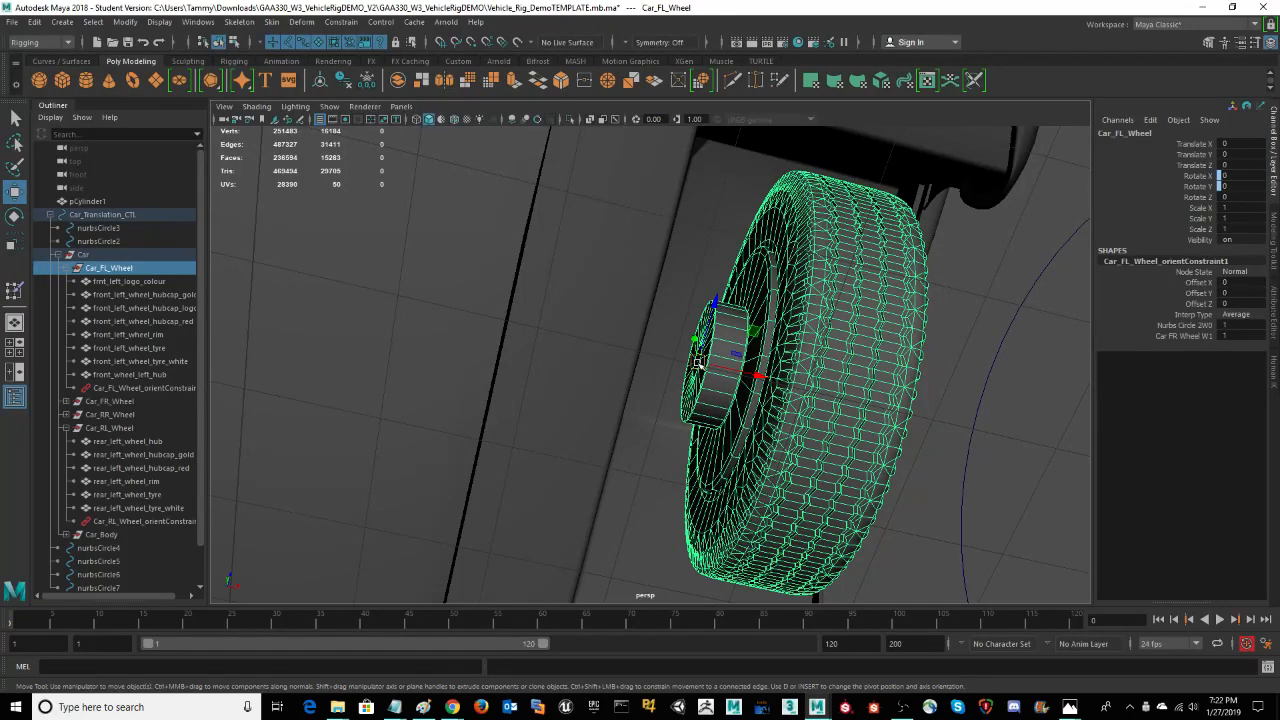
key(space)
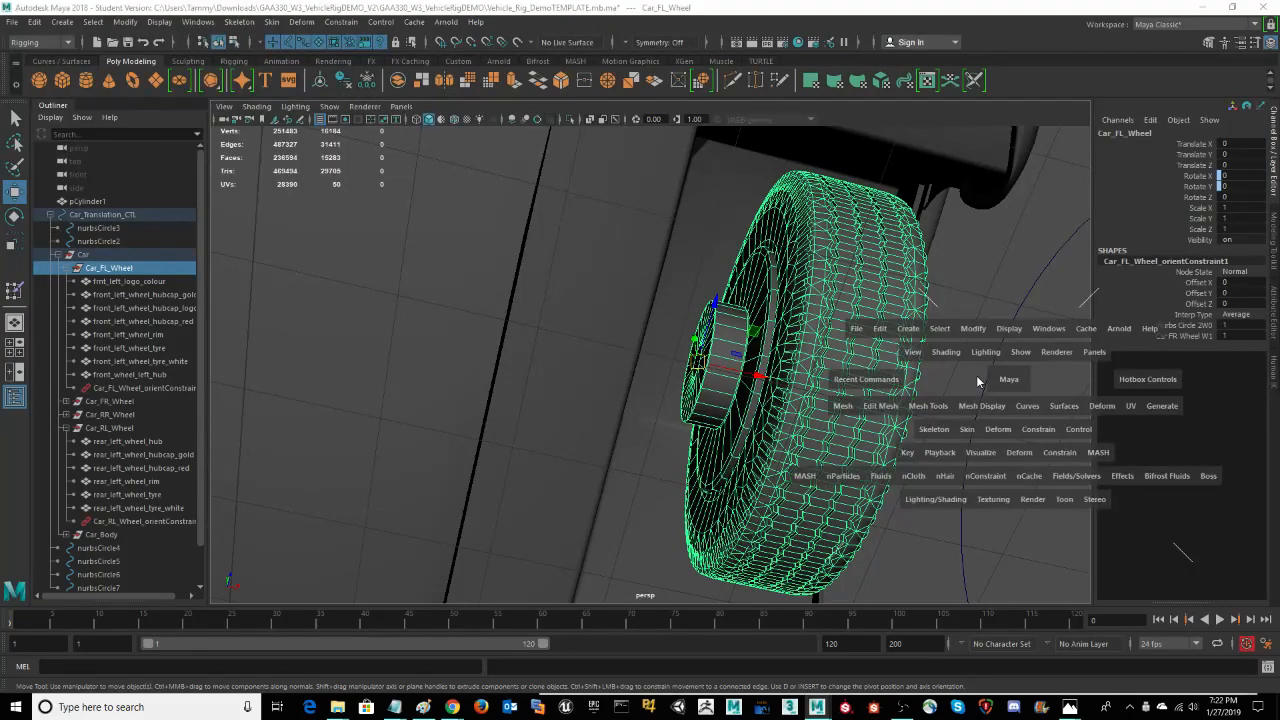
Step: Test moving the Car_FL_Wheel group along X and undo the move
mouse_move(761, 376)
mouse_down()
mouse_move(788, 381)
mouse_move(755, 397)
mouse_up()
key(ctrl+z)
key(ctrl+z)
key(ctrl+z)
key(ctrl+z)
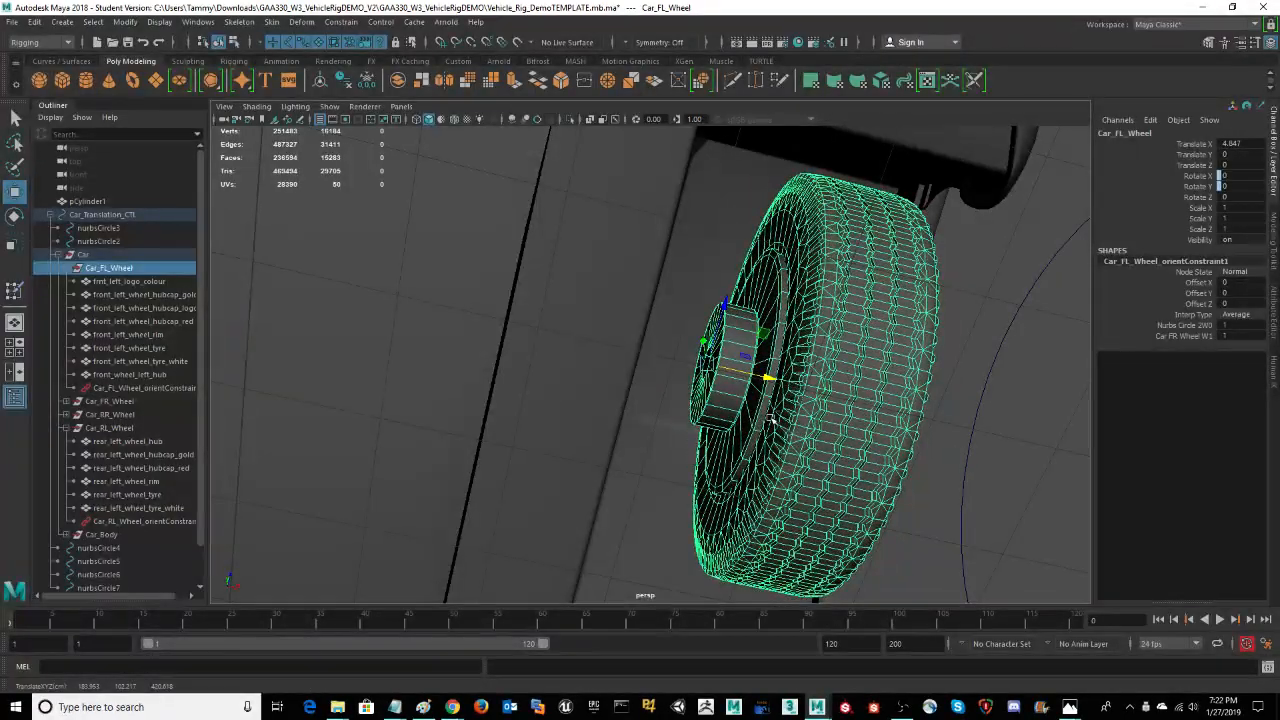
Step: Test steering the front left wheel by rotating Car_FL_Wheel about Y to about -15.6 degrees, and undo the rotation
alt+drag(942, 405, 922, 401)
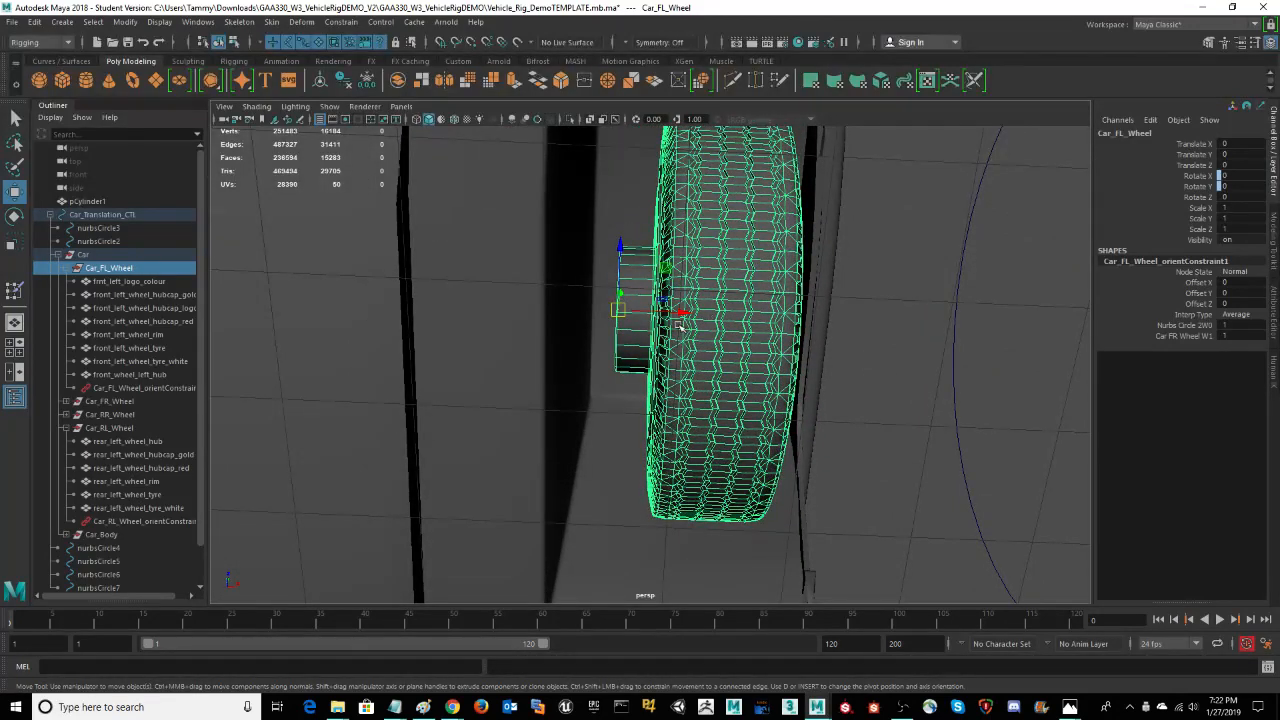
key(e)
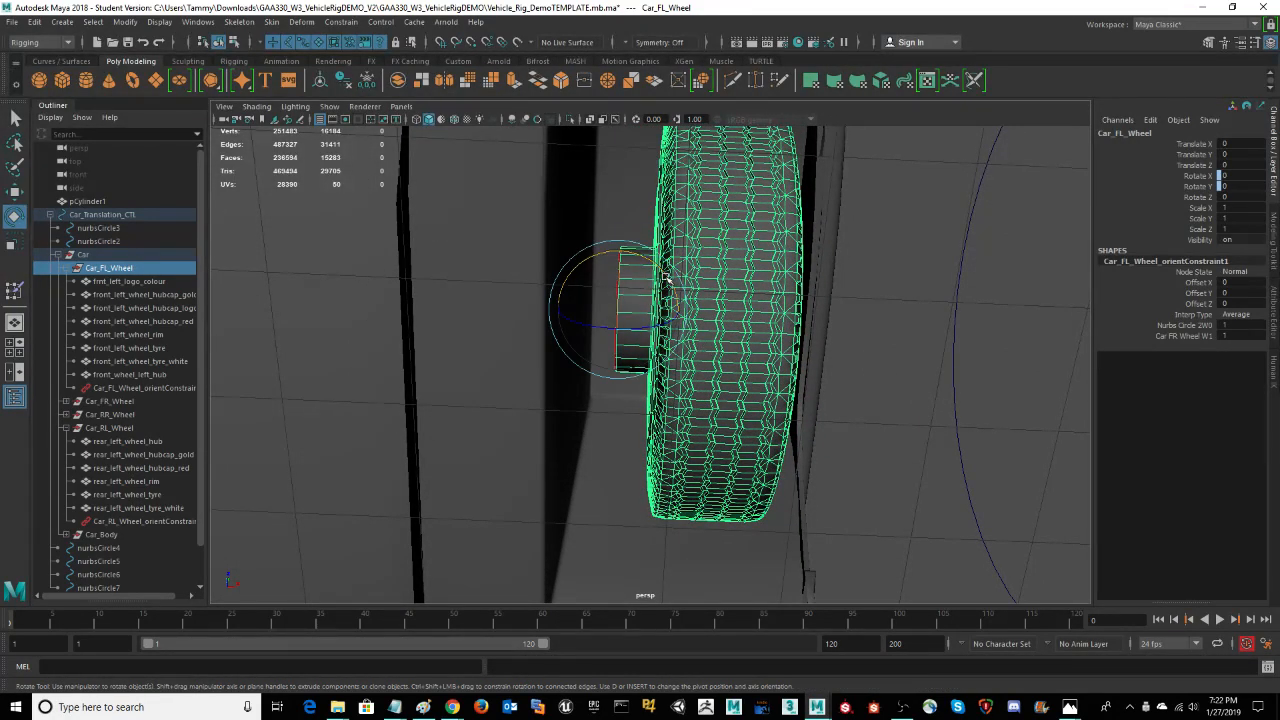
drag(665, 276, 752, 341)
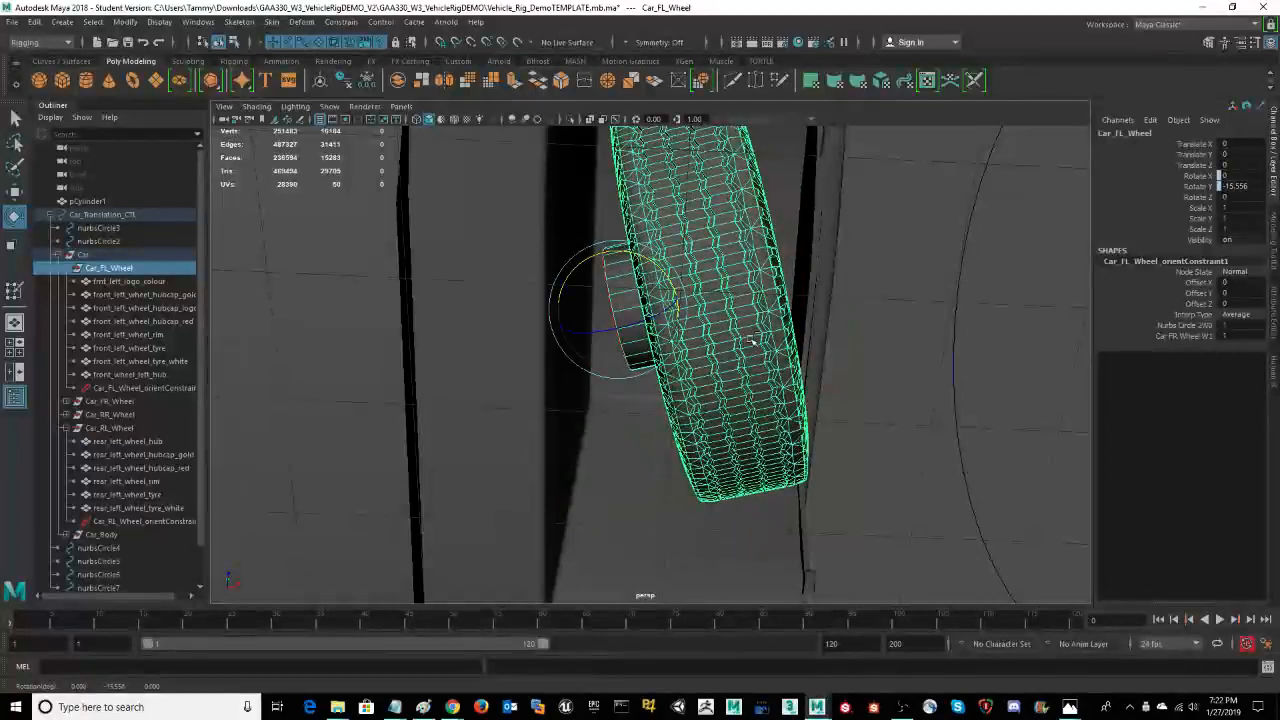
key(ctrl+z)
Step: Examine how the front left wheel sits in the car body from beneath, the front and the side
scroll(878, 360, down, 3)
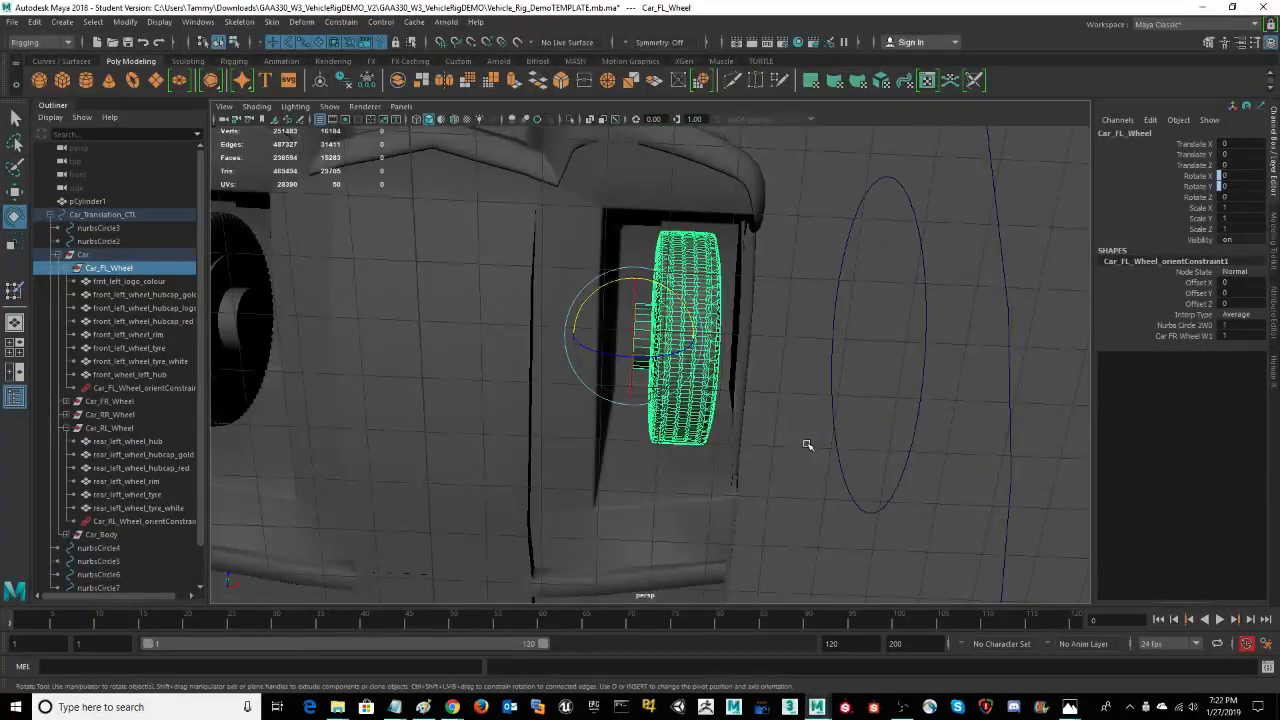
alt+drag(808, 445, 740, 442)
alt+right_drag(740, 442, 500, 452)
alt+middle_drag(878, 370, 876, 335)
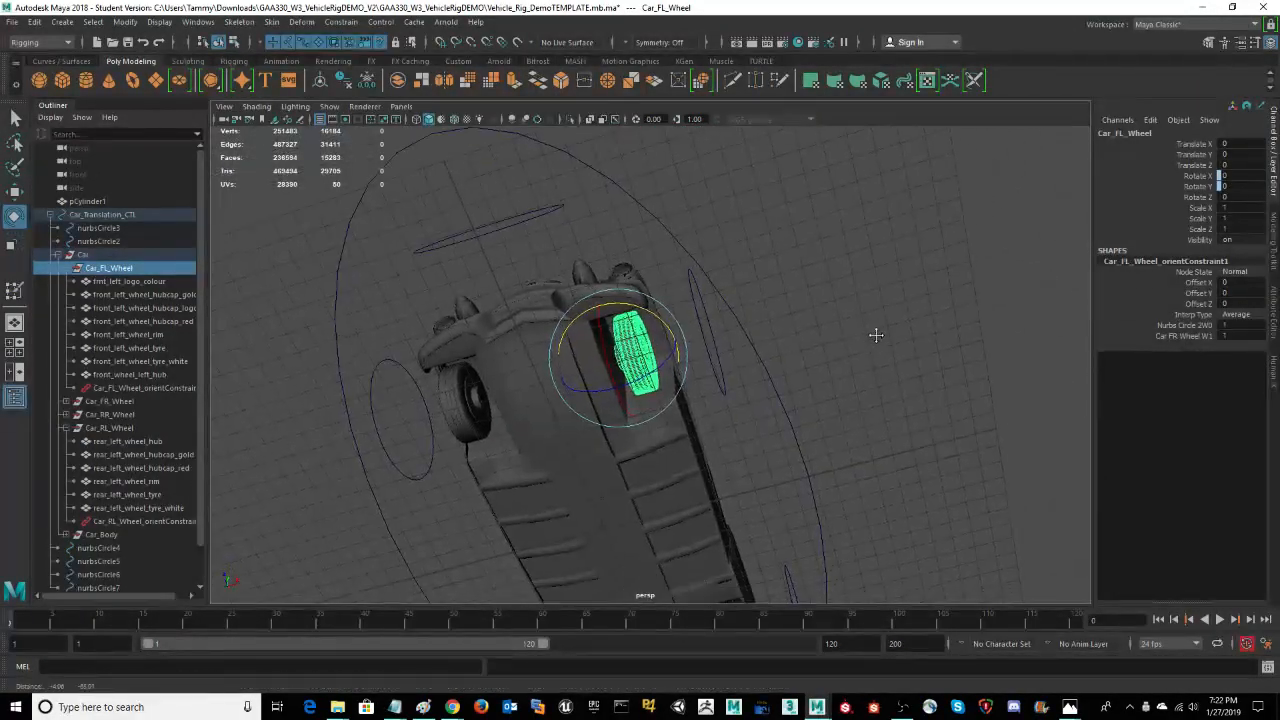
alt+drag(876, 335, 930, 240)
alt+right_drag(931, 263, 1166, 263)
alt+drag(955, 255, 949, 212)
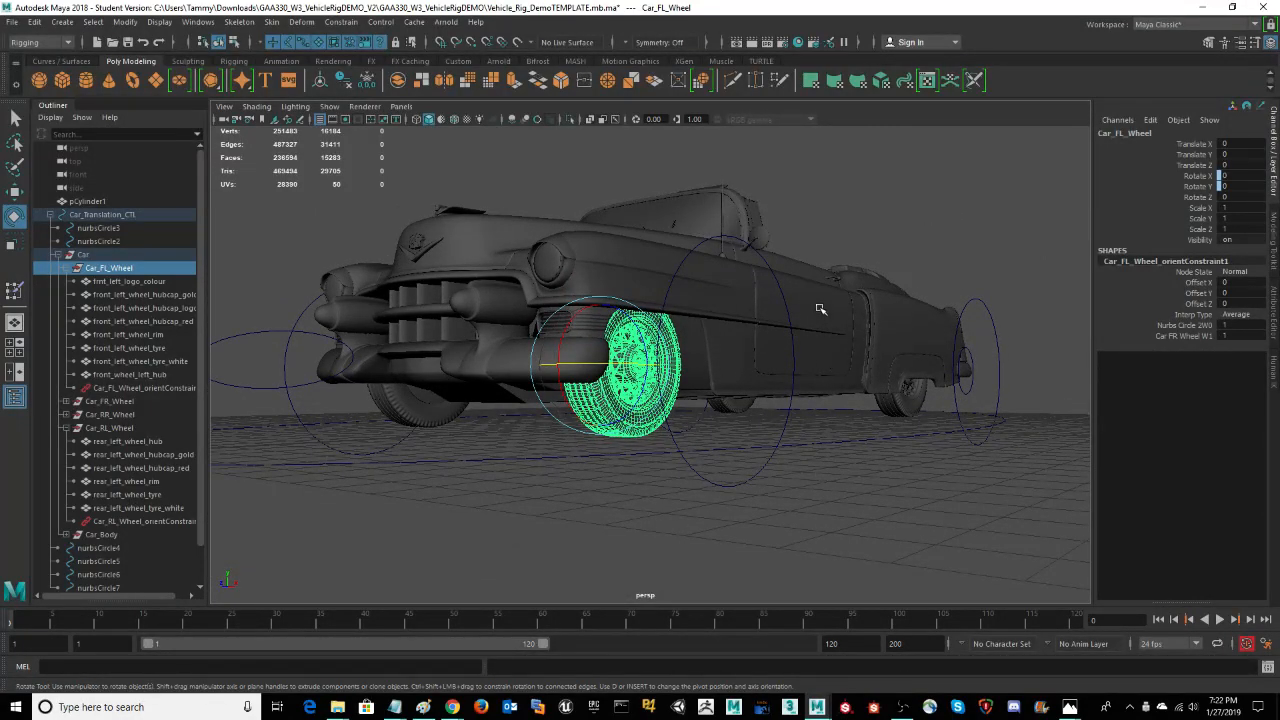
alt+drag(836, 247, 855, 195)
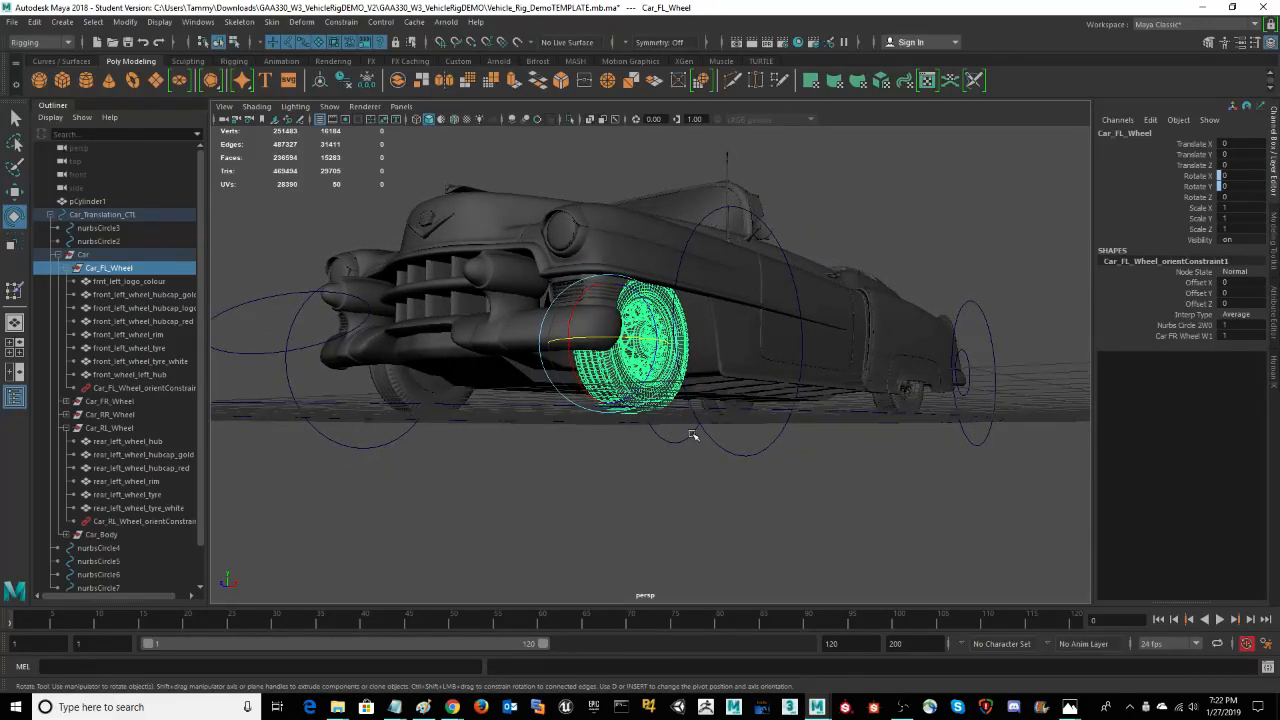
mouse_move(784, 487)
alt+mouse_down()
mouse_move(776, 514)
mouse_move(794, 502)
alt+mouse_up()
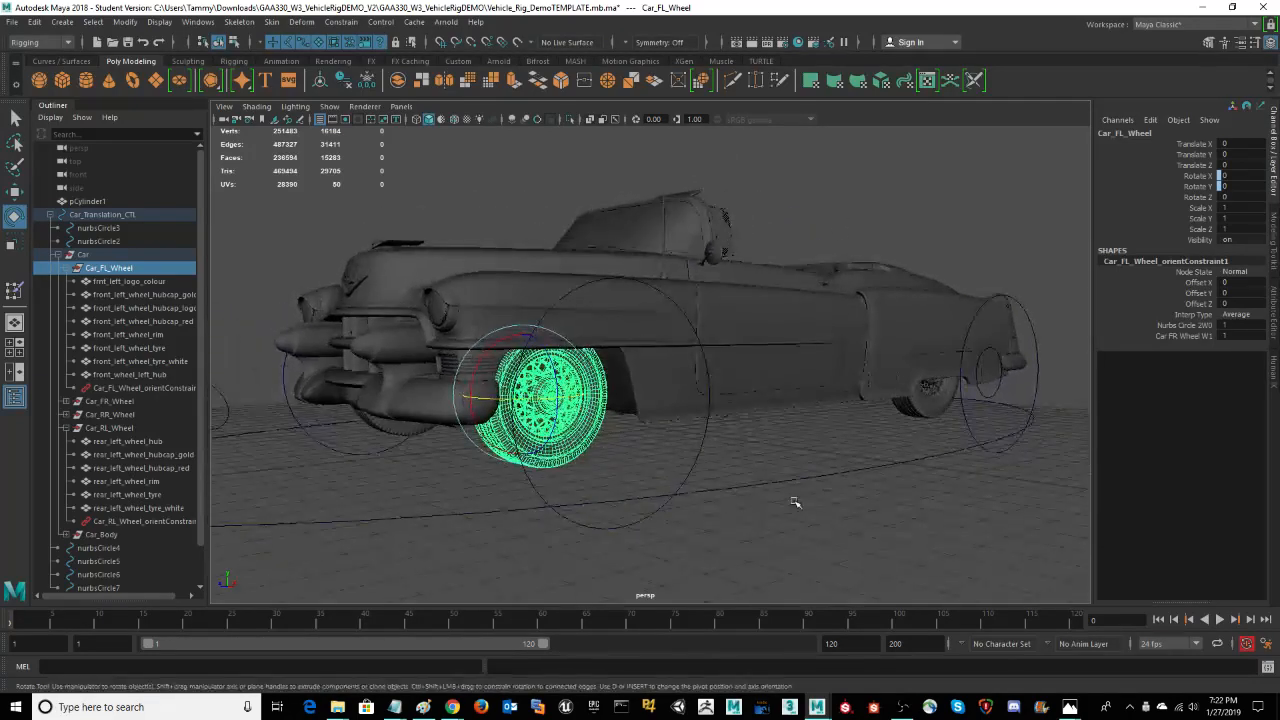
Step: Select the Car_Body group through the left door body, look through its child meshes such as pos_lights_interior, and collapse the group
click(806, 367)
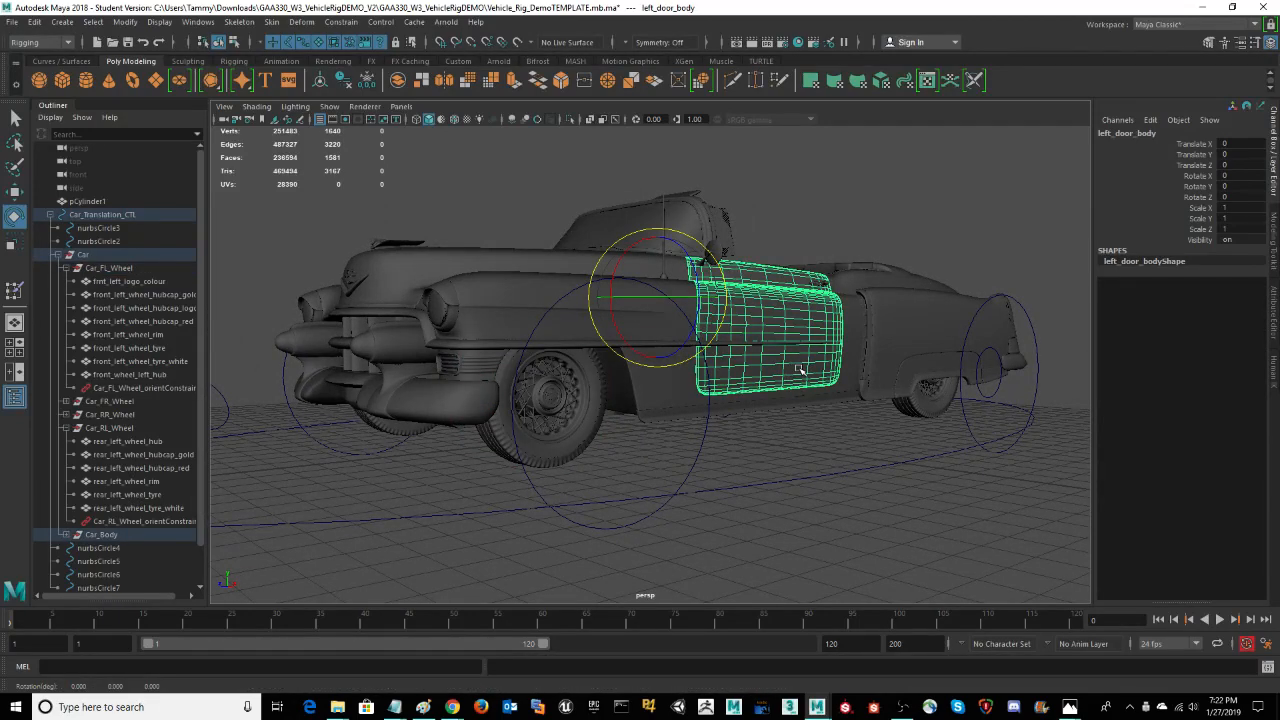
key(Up)
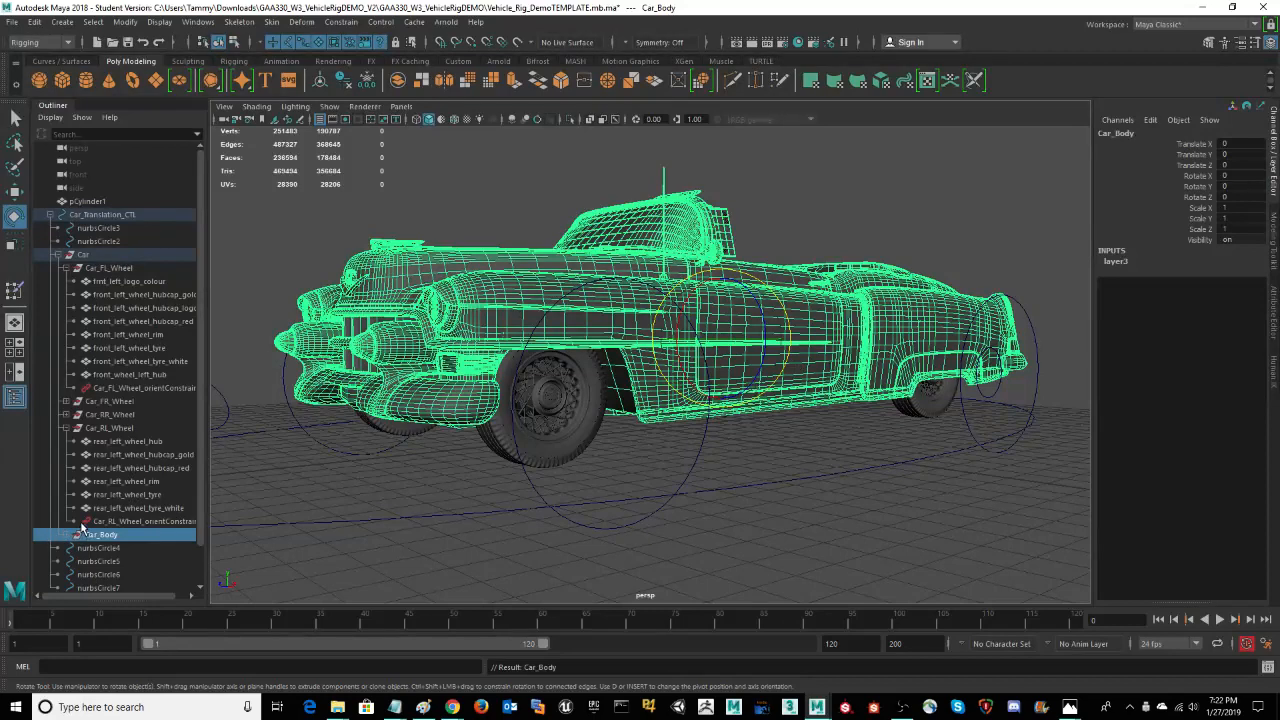
scroll(204, 460, down, 2)
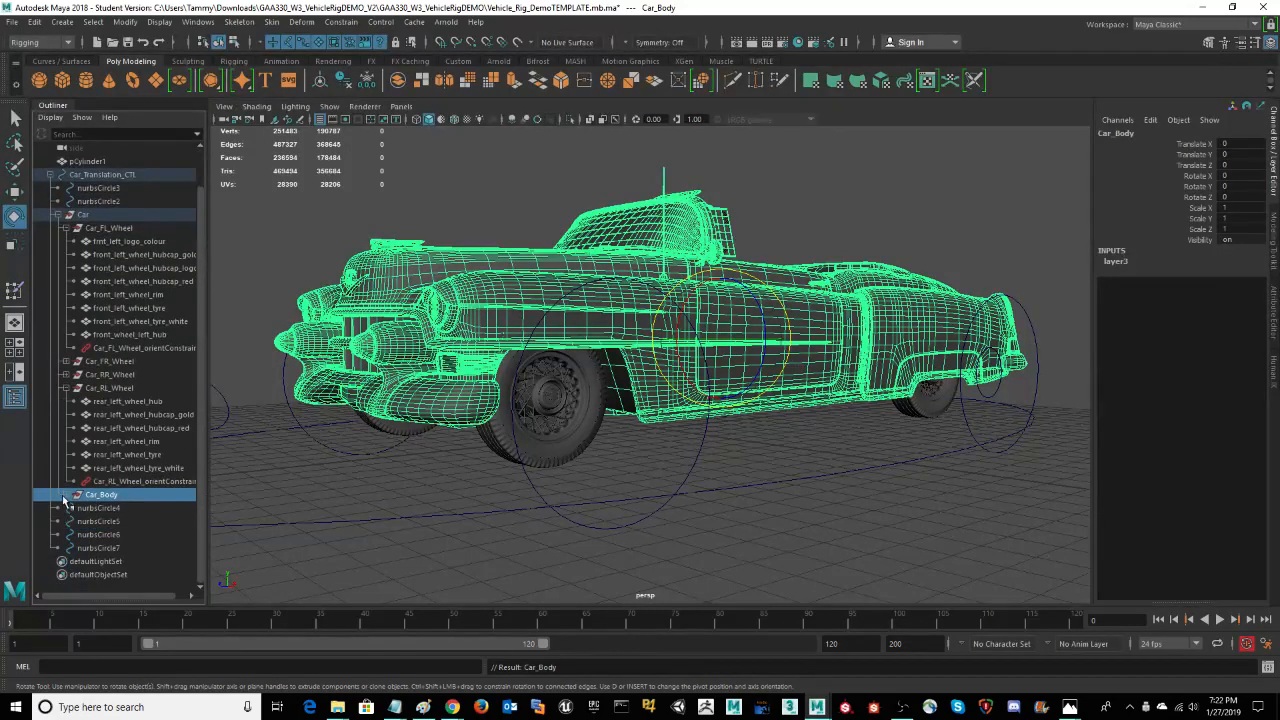
click(70, 495)
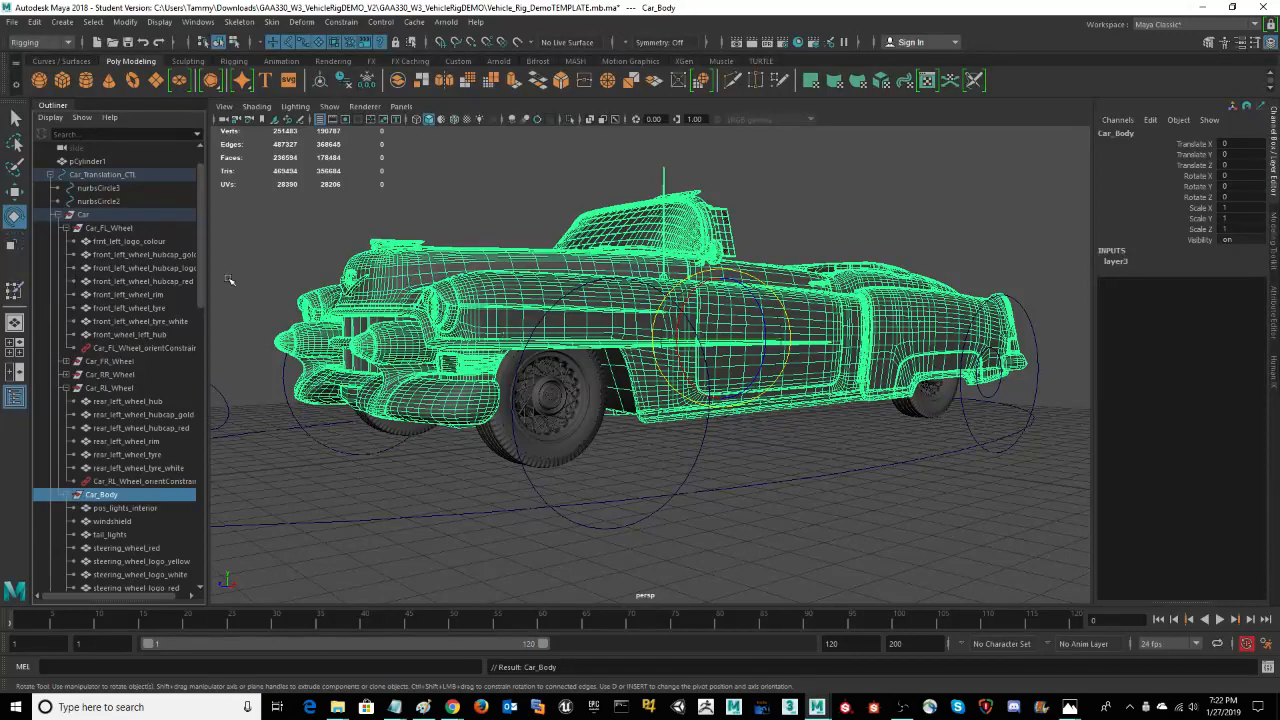
drag(201, 265, 198, 363)
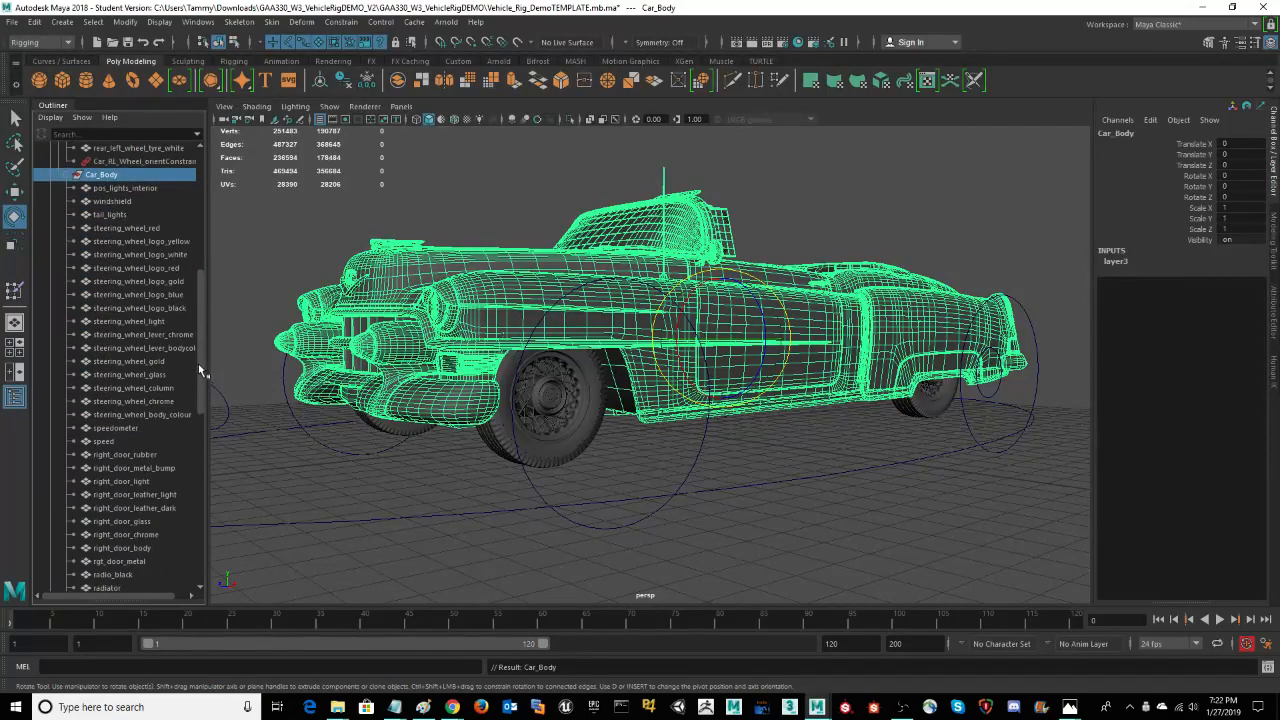
click(128, 202)
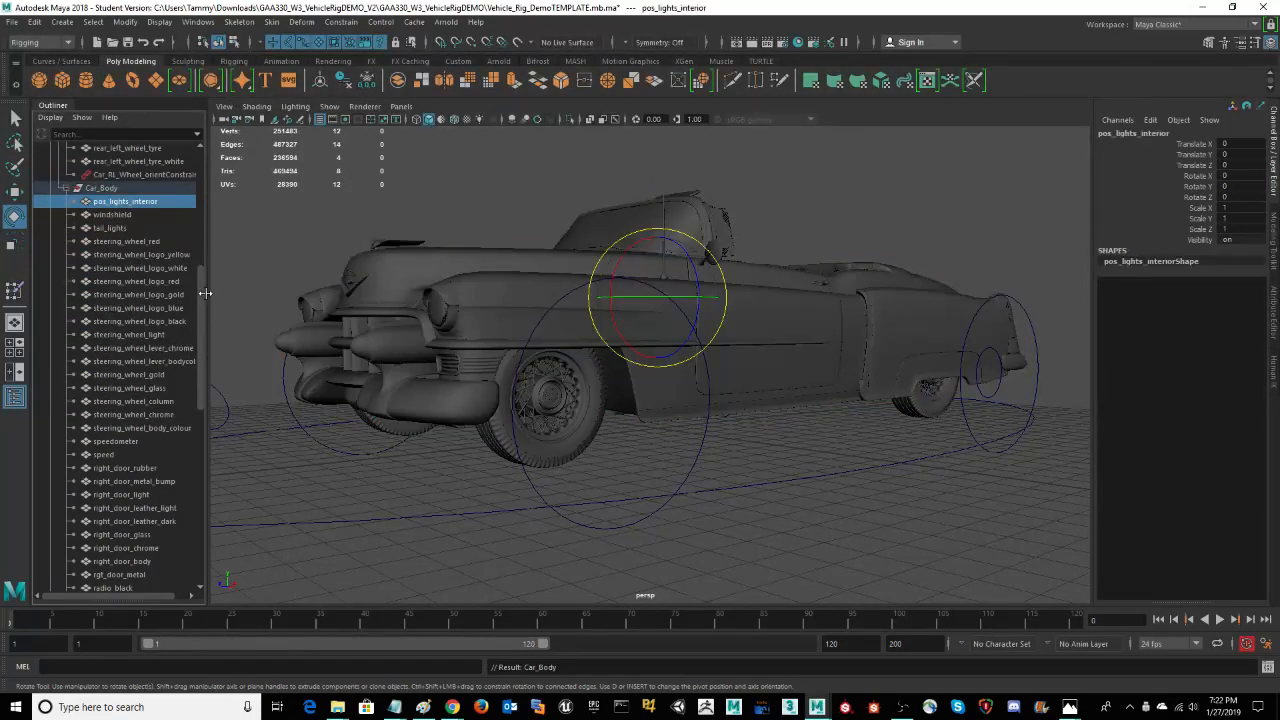
click(100, 188)
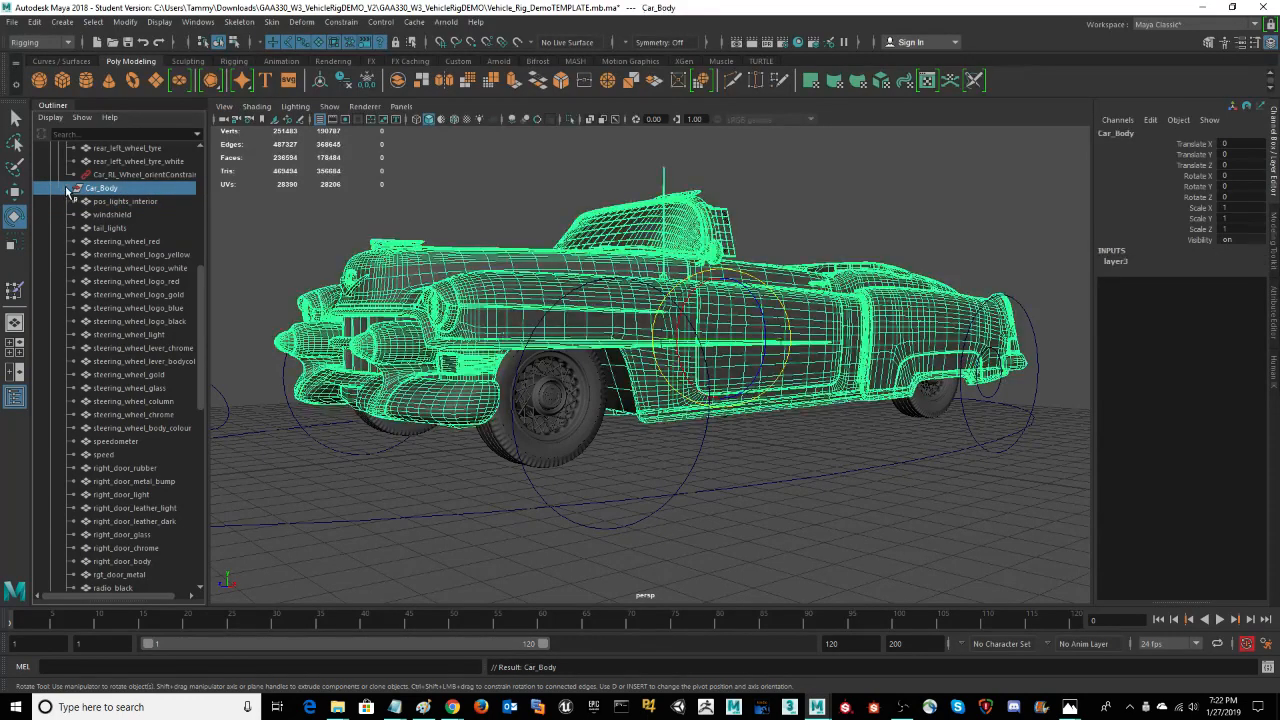
click(66, 188)
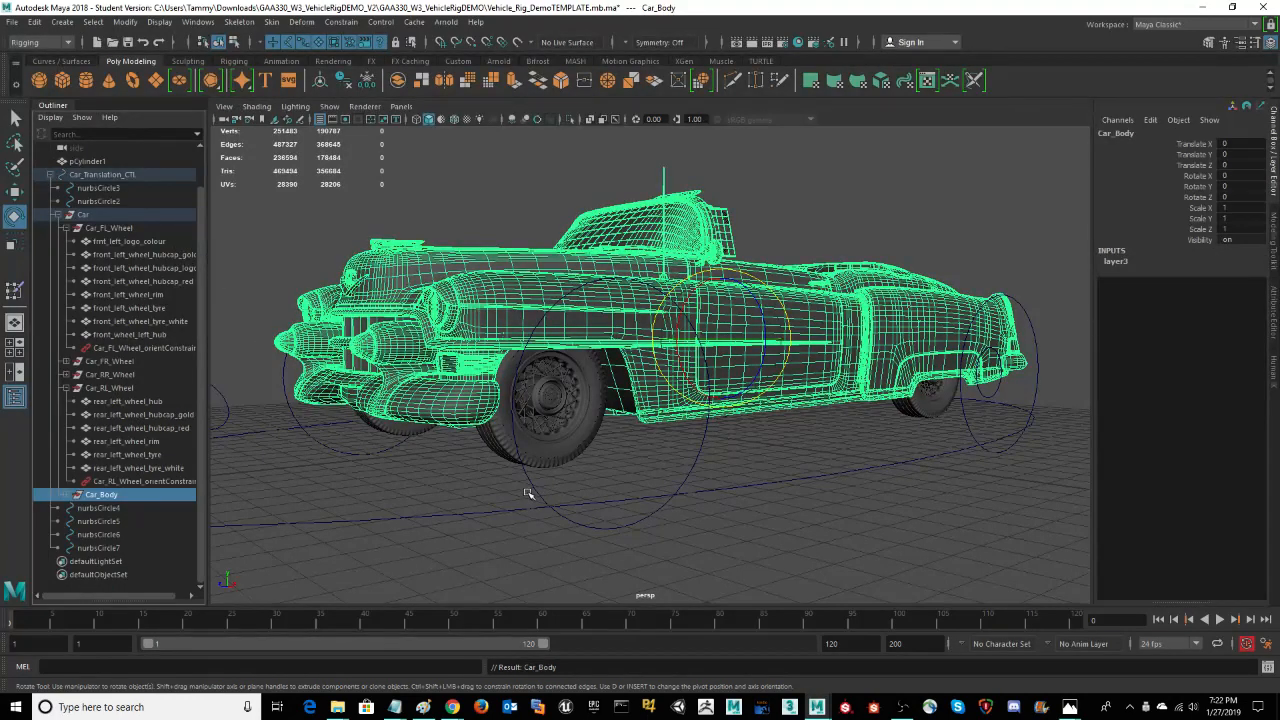
Step: Select the Car_FL_Wheel group through its white tyre mesh, view it from beneath and collapse its hierarchy
click(579, 451)
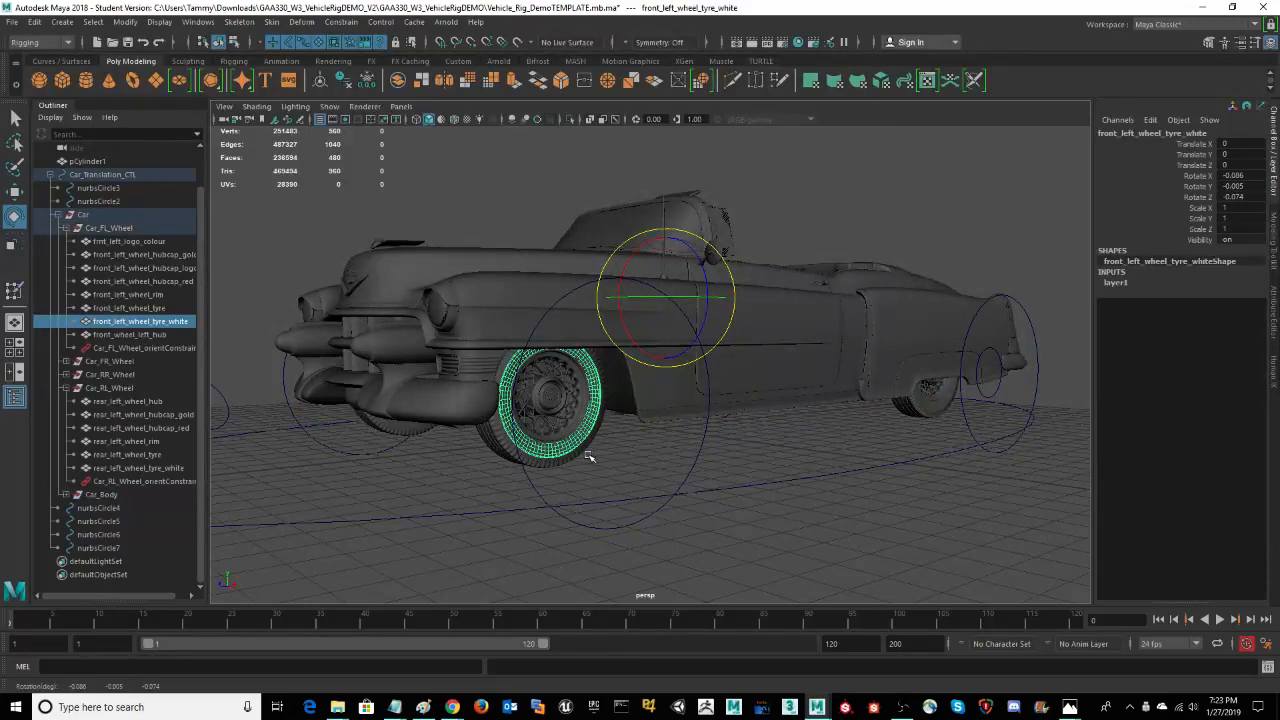
key(Up)
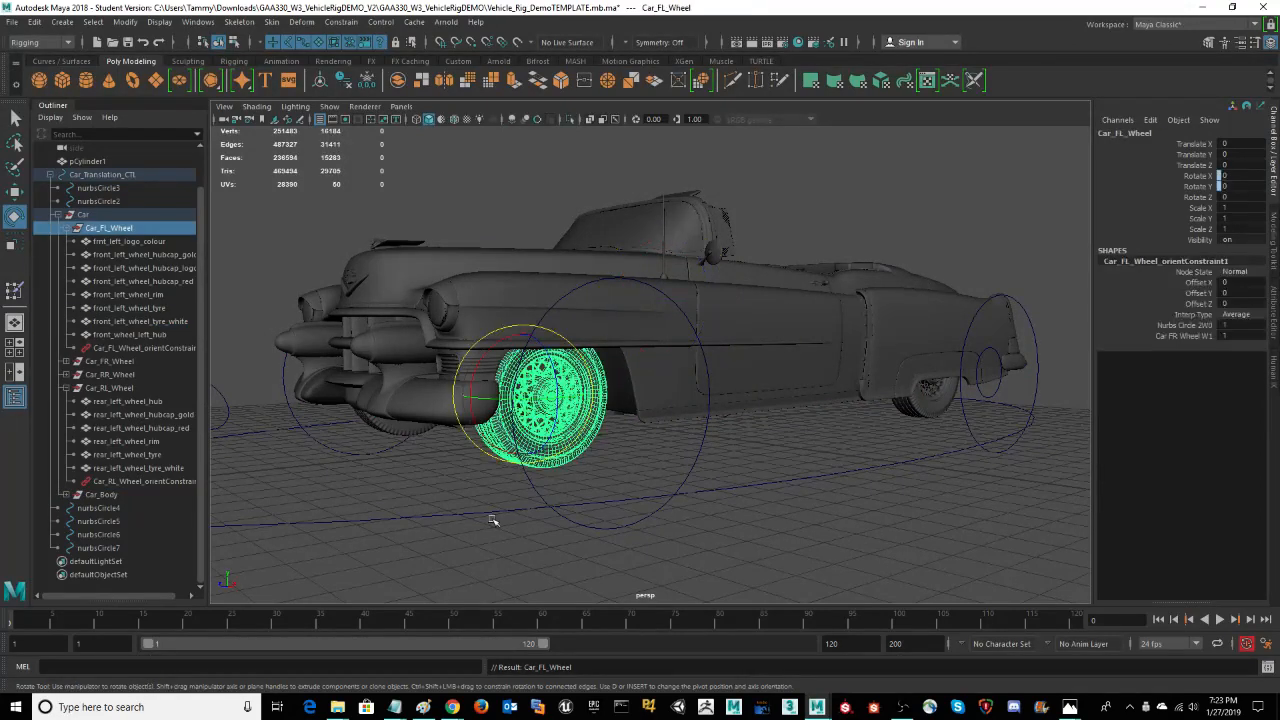
alt+drag(481, 565, 520, 531)
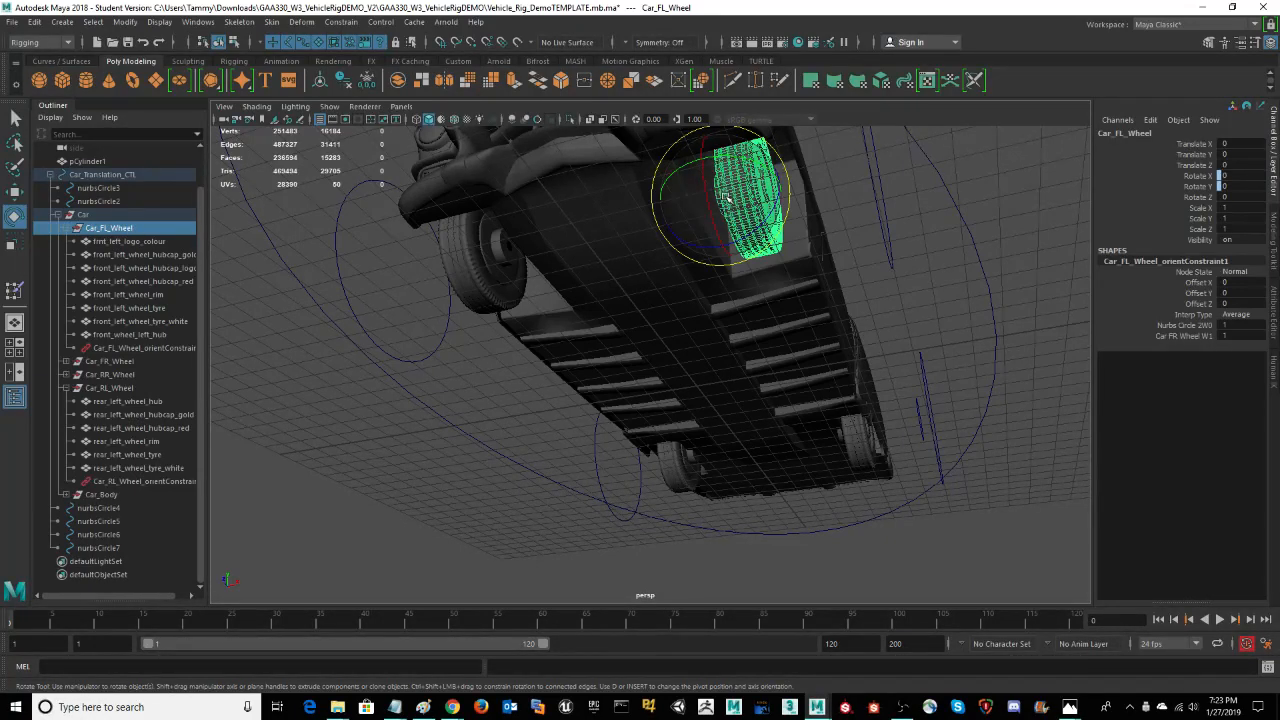
click(67, 229)
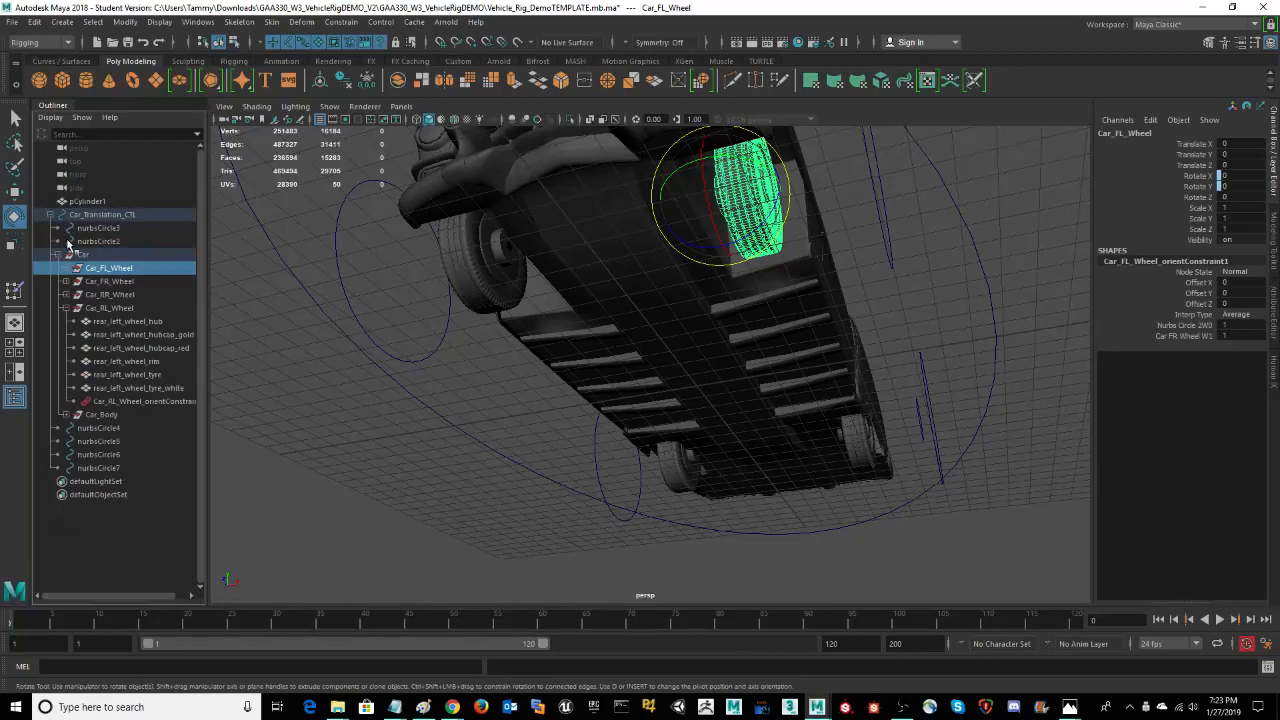
Step: Collapse the Car_RL_Wheel hierarchy, and select the Car_FR_Wheel group to inspect the front right wheel from beneath the car
click(66, 308)
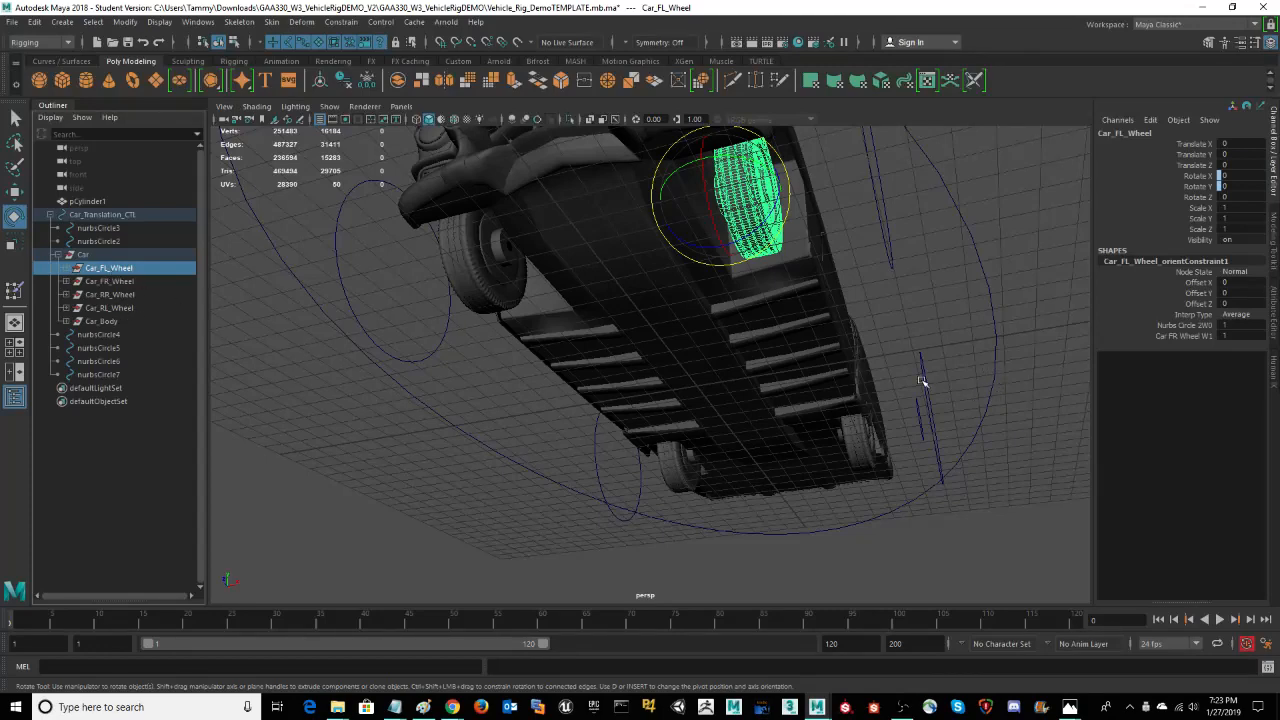
alt+drag(937, 355, 946, 334)
alt+middle_drag(946, 334, 878, 415)
alt+right_drag(878, 412, 978, 405)
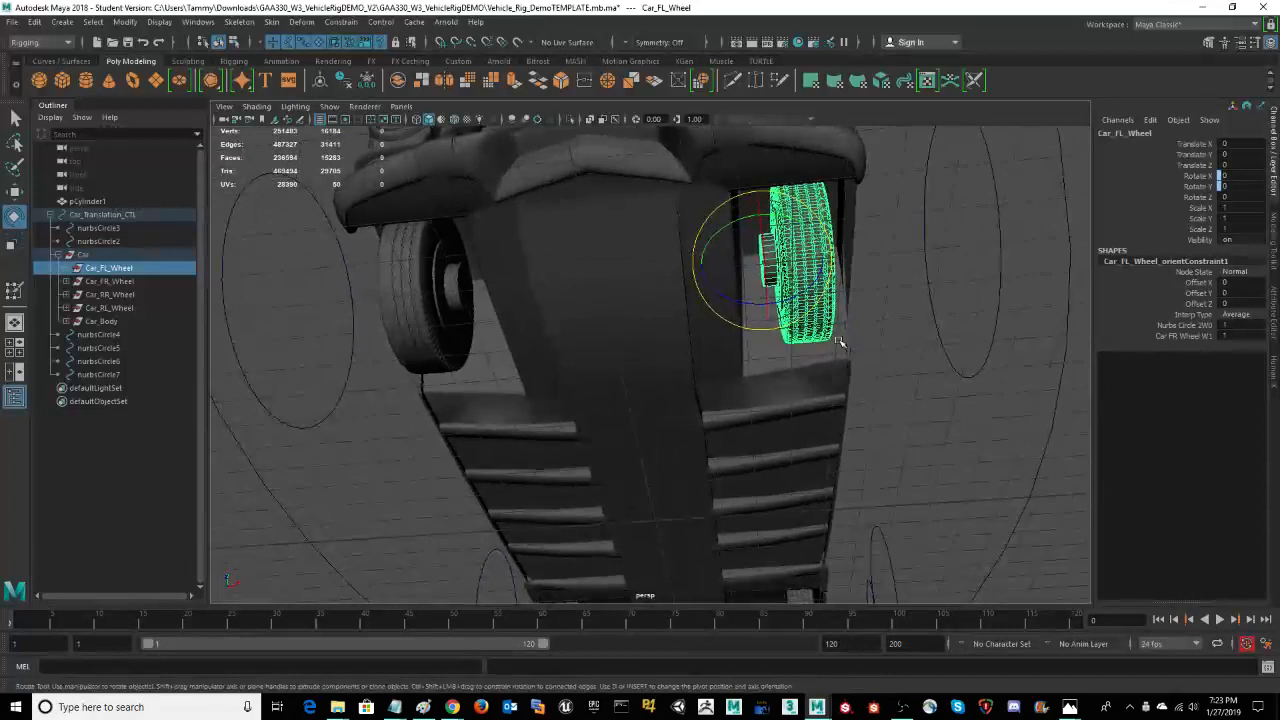
click(110, 281)
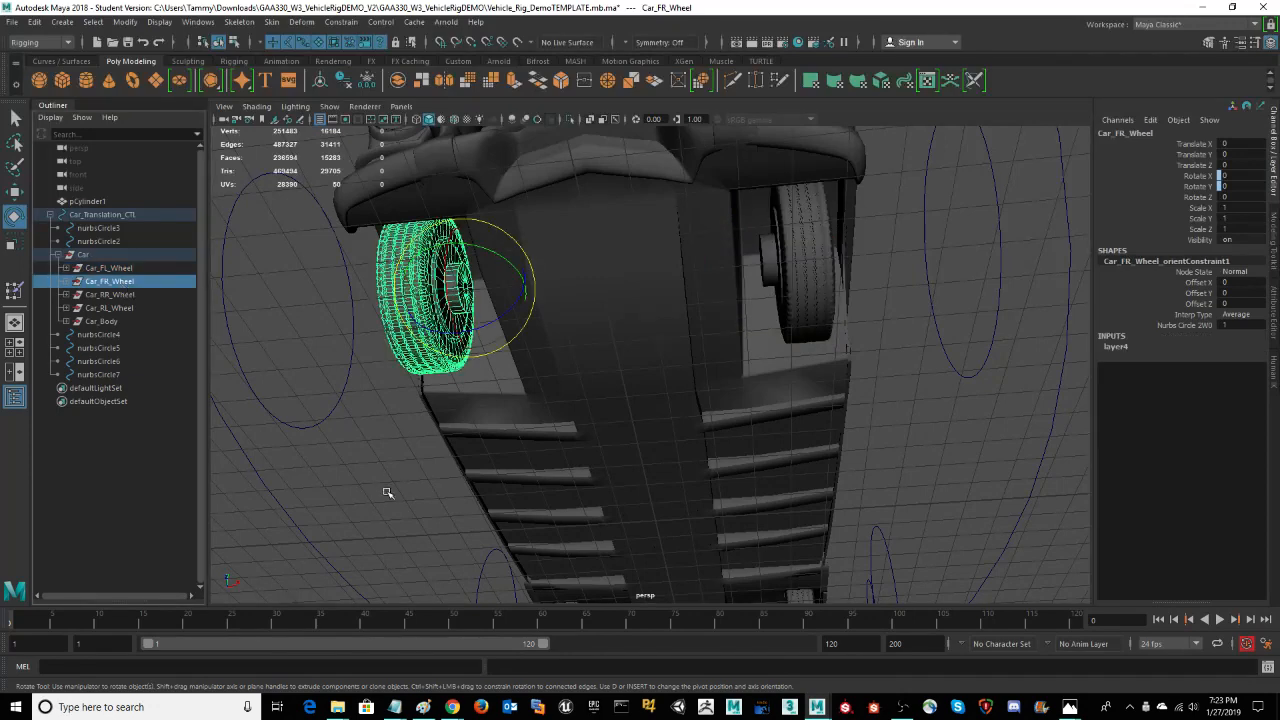
alt+drag(357, 506, 390, 504)
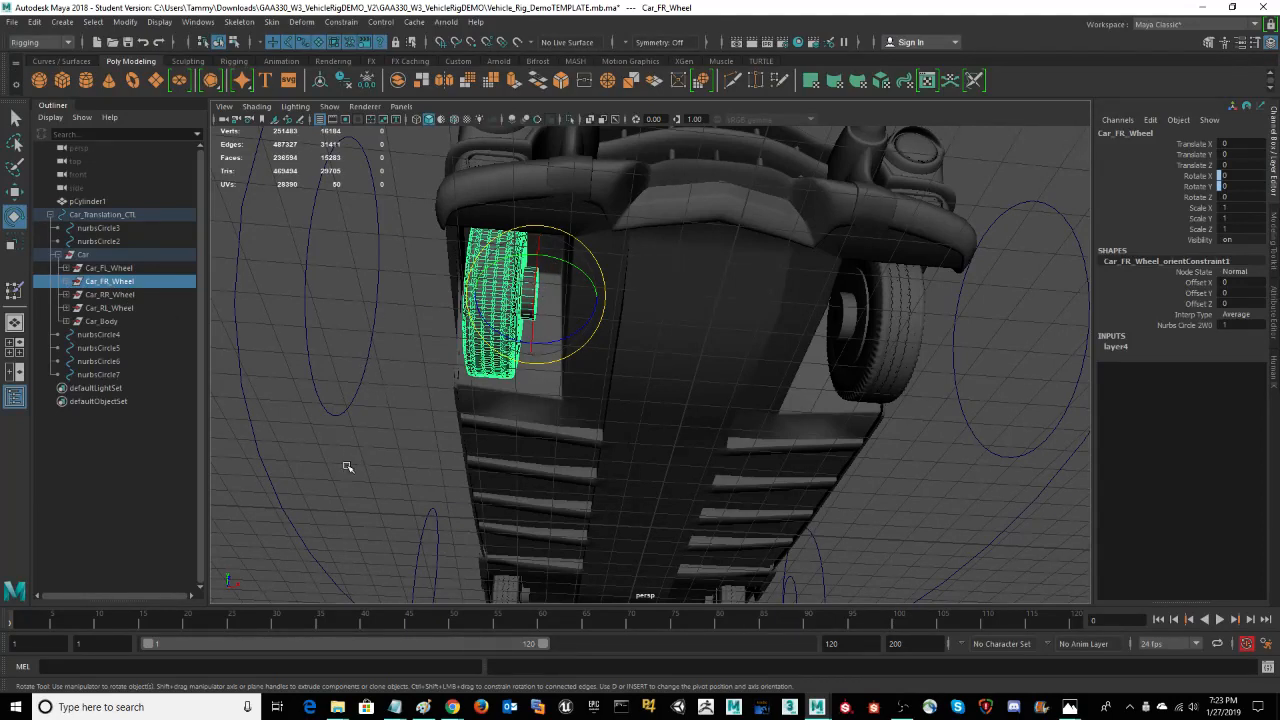
Step: Select the Car_RR_Wheel and Car_RL_Wheel groups in turn and inspect each rear wheel from beneath the car
click(133, 297)
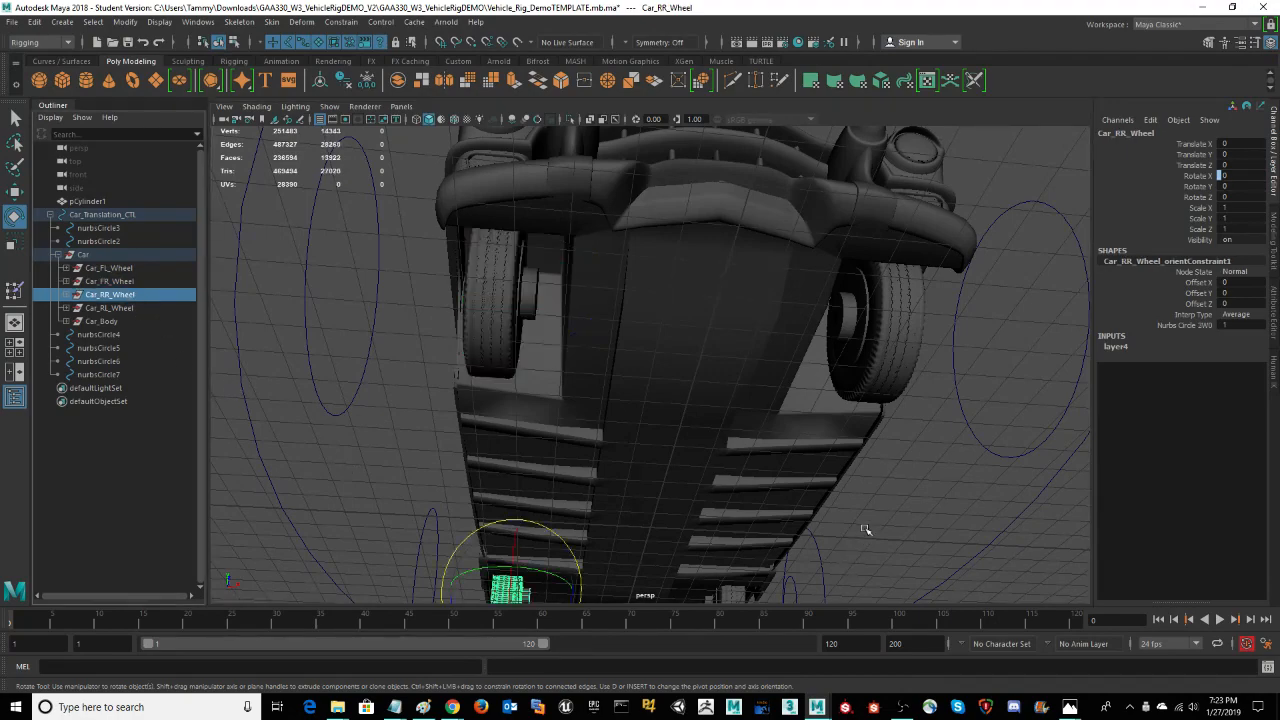
alt+drag(926, 523, 863, 289)
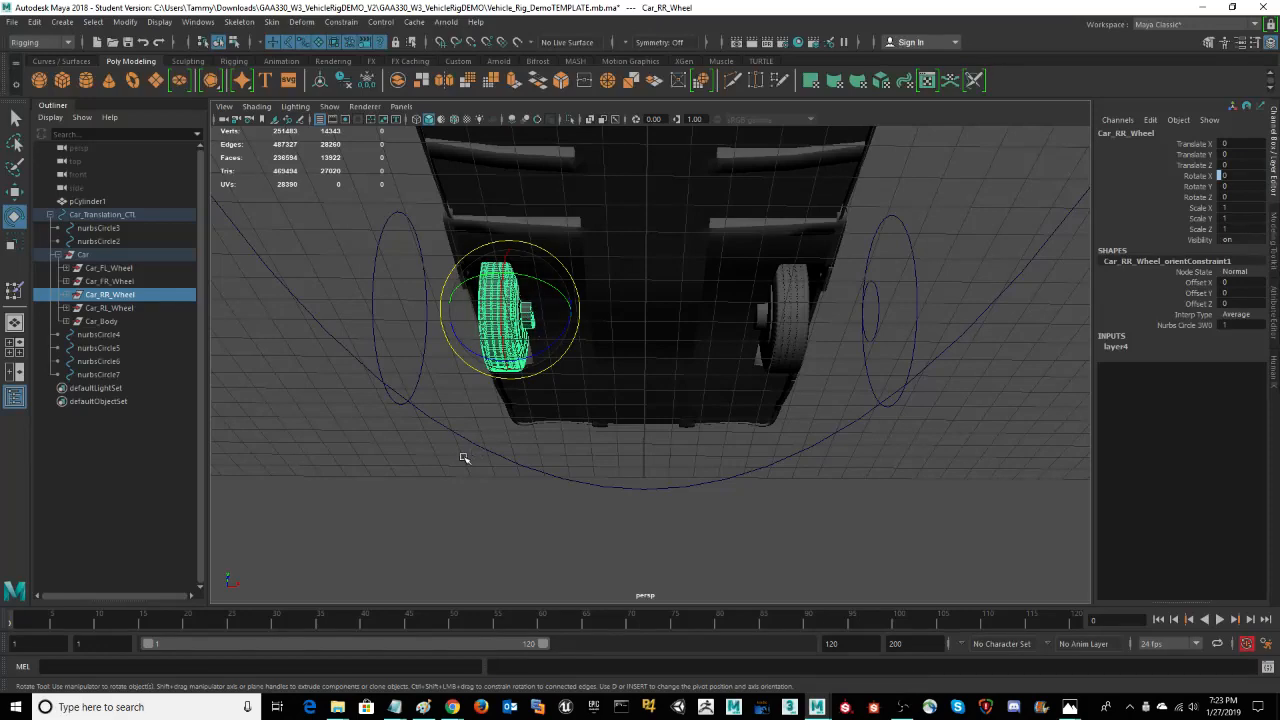
mouse_move(463, 457)
alt+mouse_down()
mouse_move(429, 517)
mouse_move(461, 473)
alt+mouse_up()
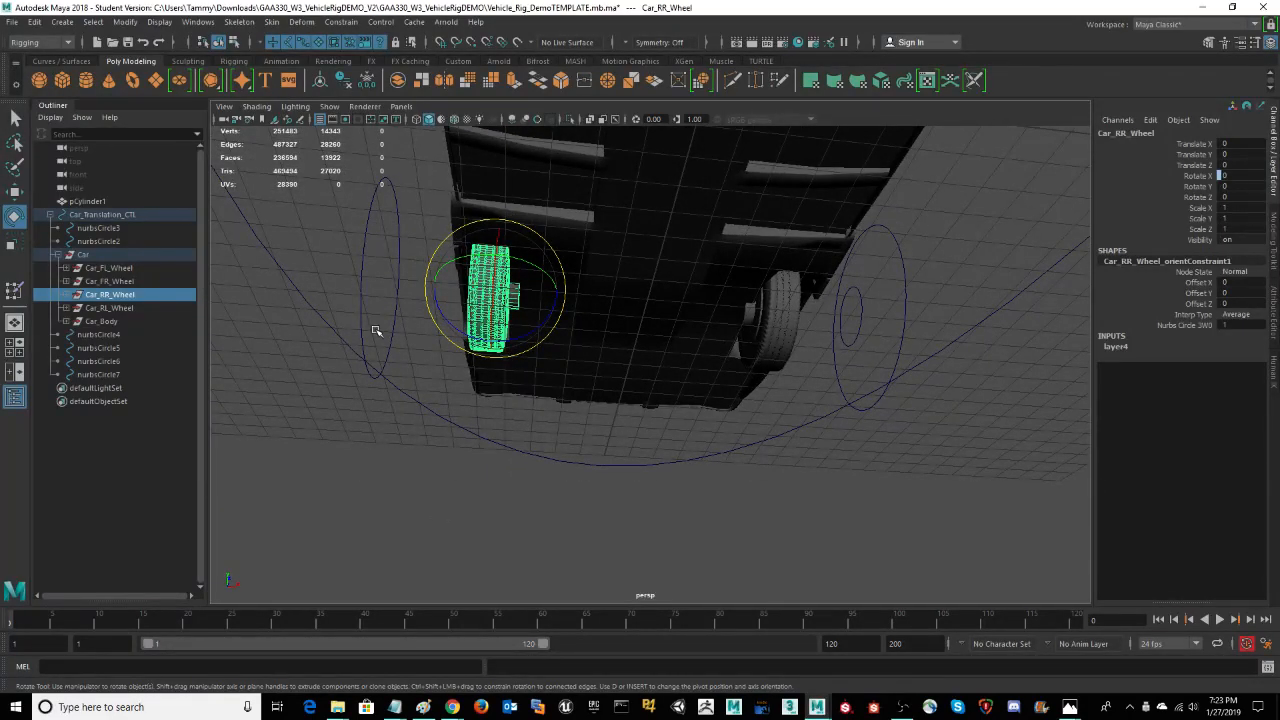
click(119, 309)
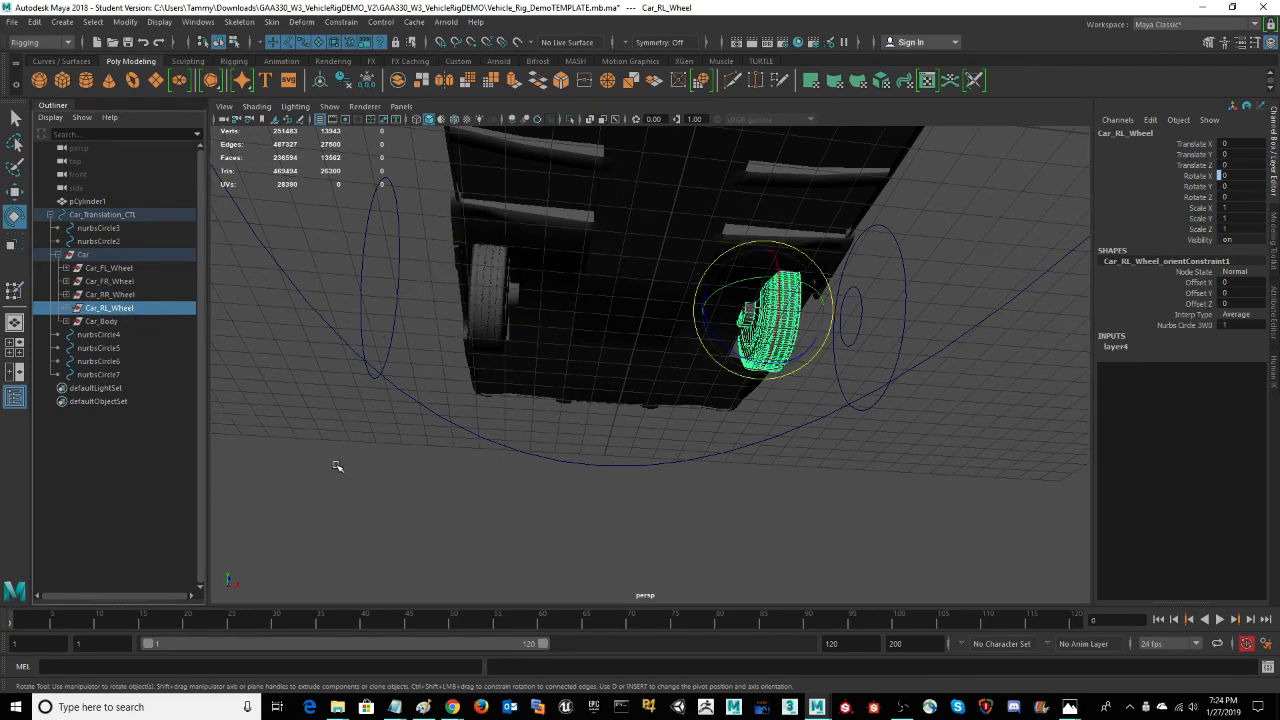
mouse_move(334, 463)
alt+mouse_down()
mouse_move(357, 463)
mouse_move(350, 473)
alt+mouse_up()
Step: Select the Car_Body group and inspect the whole body and its pivot in the orthographic side view
click(103, 322)
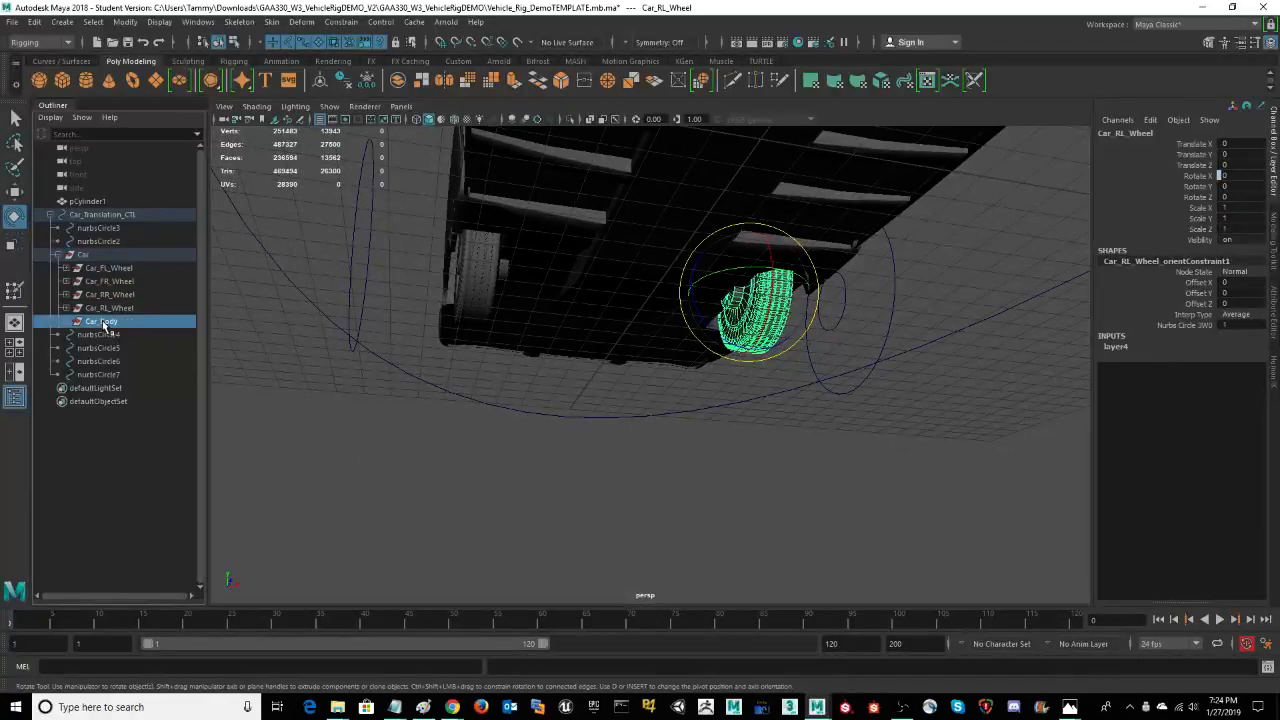
alt+drag(797, 500, 714, 523)
scroll(654, 471, down, 8)
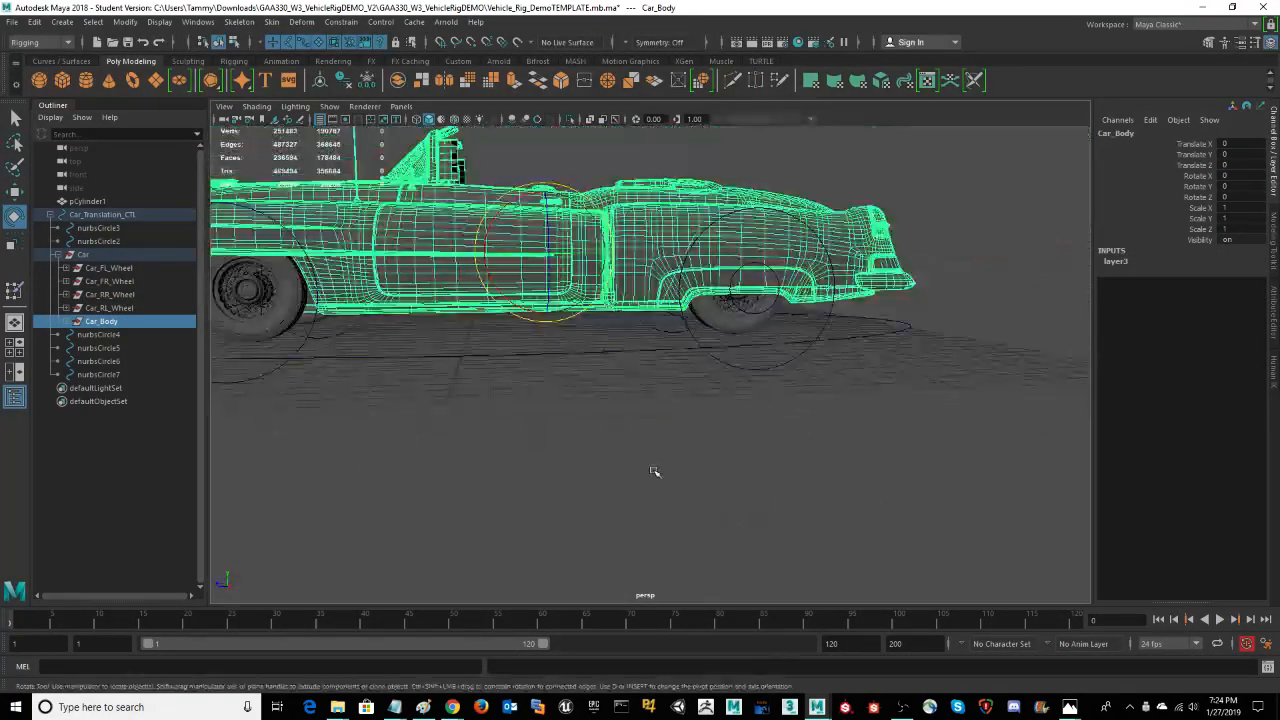
alt+middle_drag(620, 427, 621, 469)
alt+drag(620, 469, 606, 466)
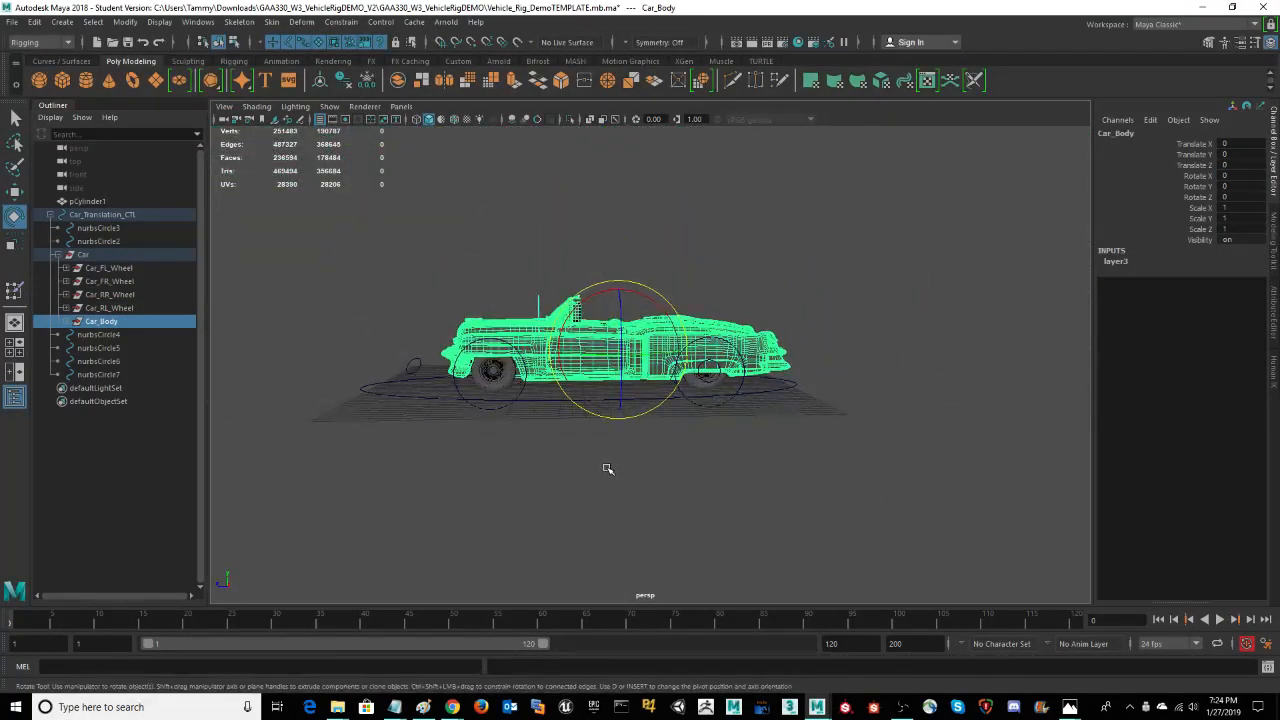
key(space)
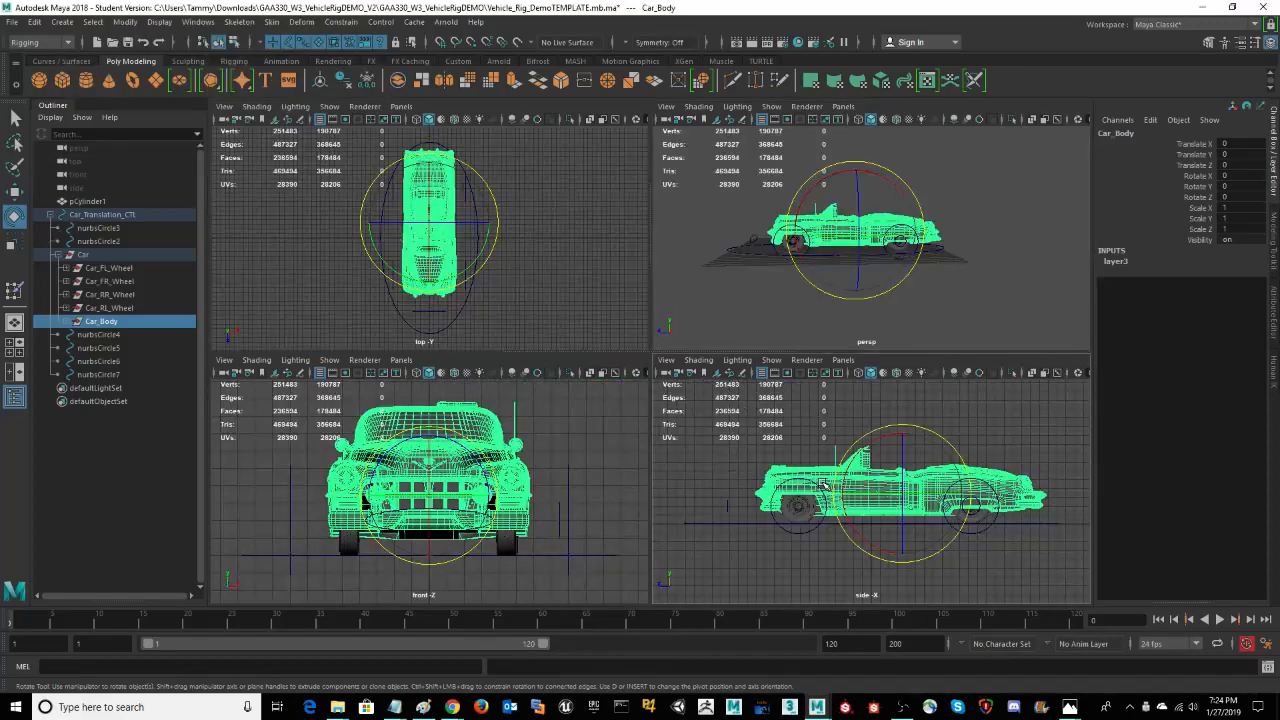
key(space)
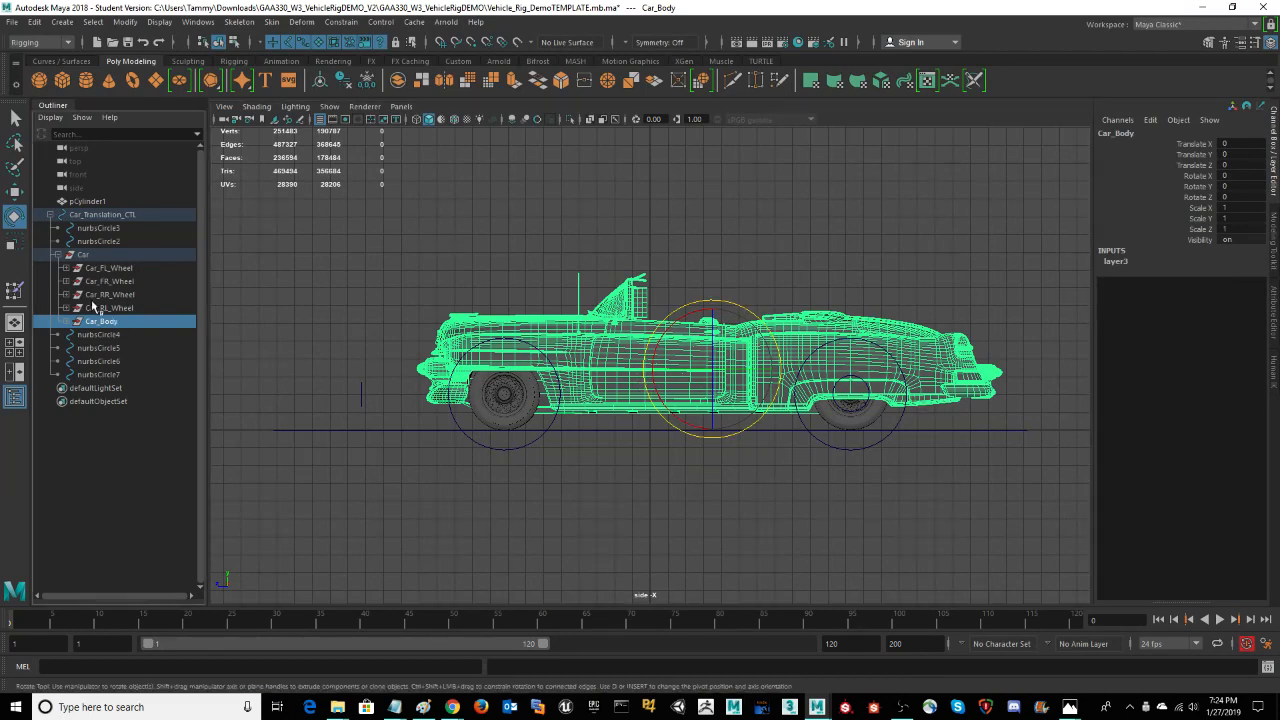
Step: Select the parent Car group and inspect the complete car from the front three-quarter angle in the perspective view
click(83, 256)
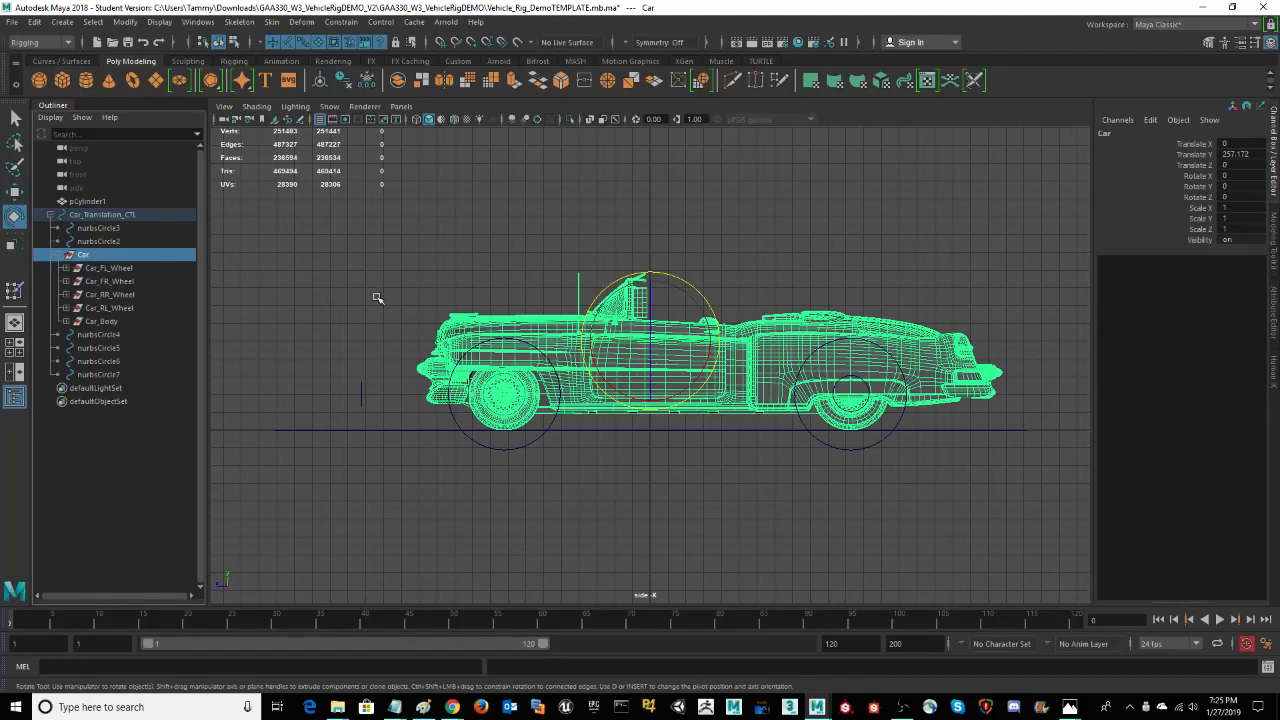
alt+drag(431, 306, 428, 306)
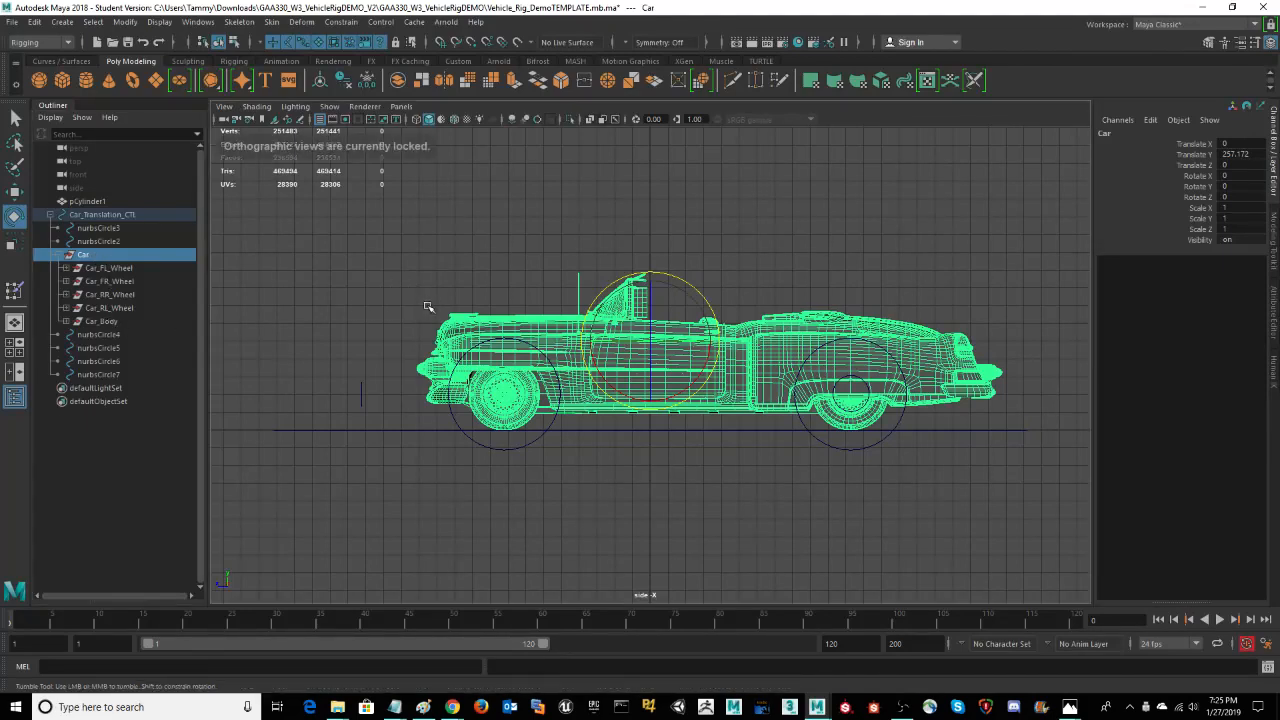
key(space)
key(space)
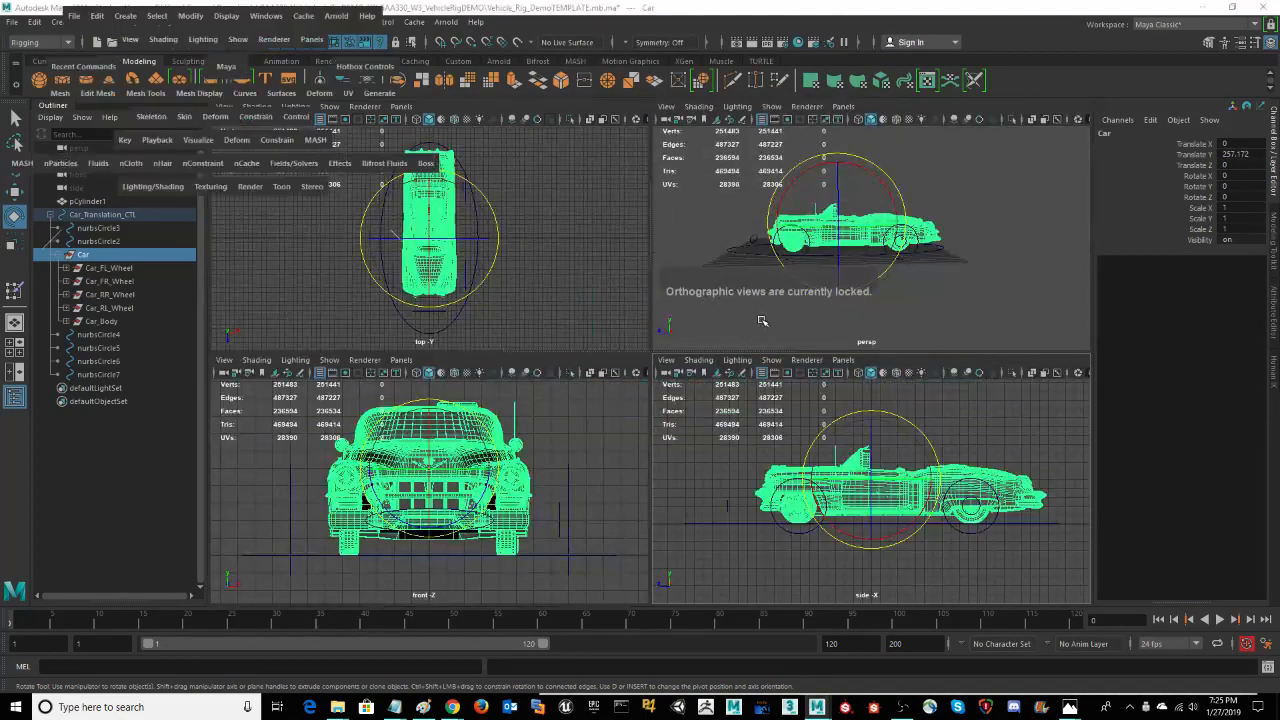
key(space)
alt+drag(700, 320, 903, 246)
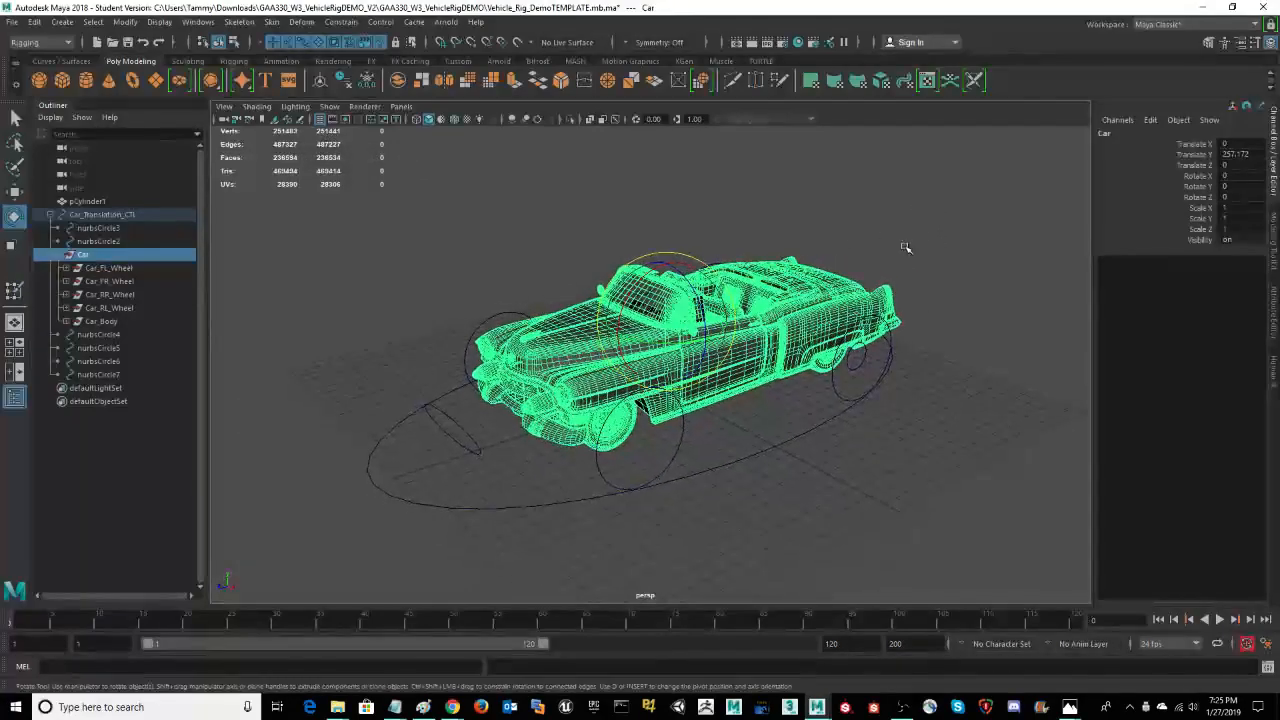
alt+drag(888, 437, 949, 451)
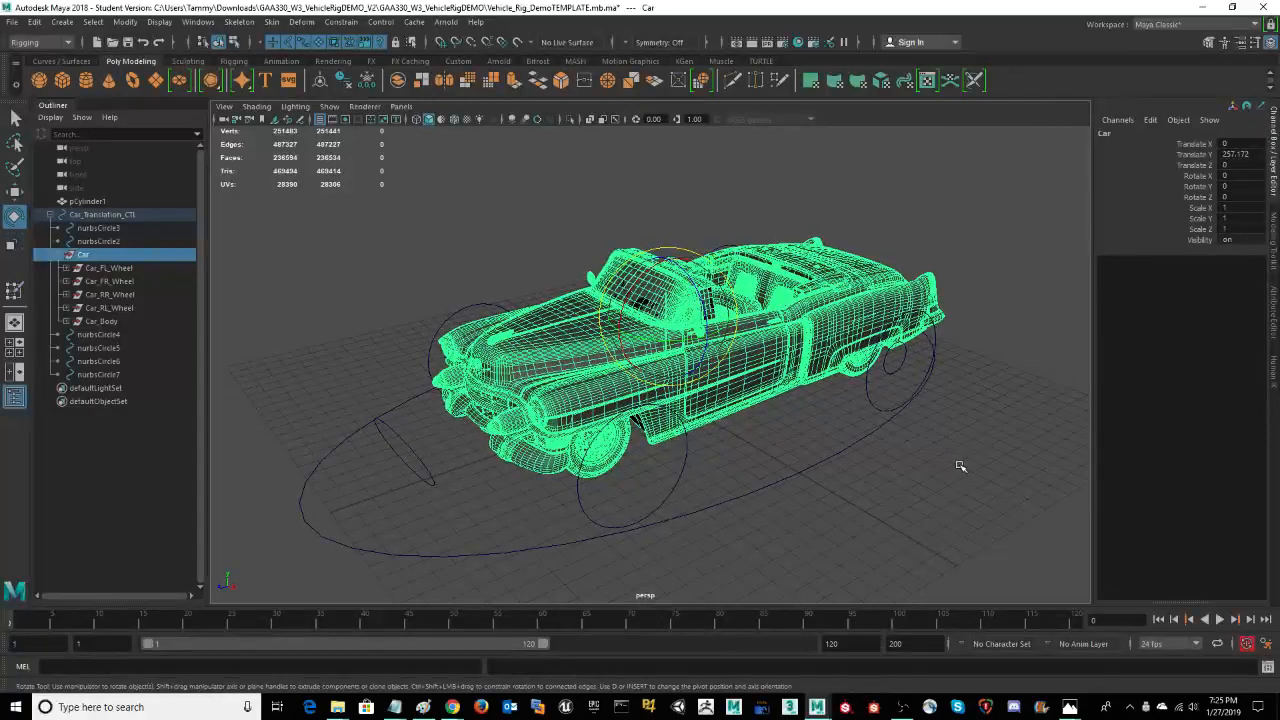